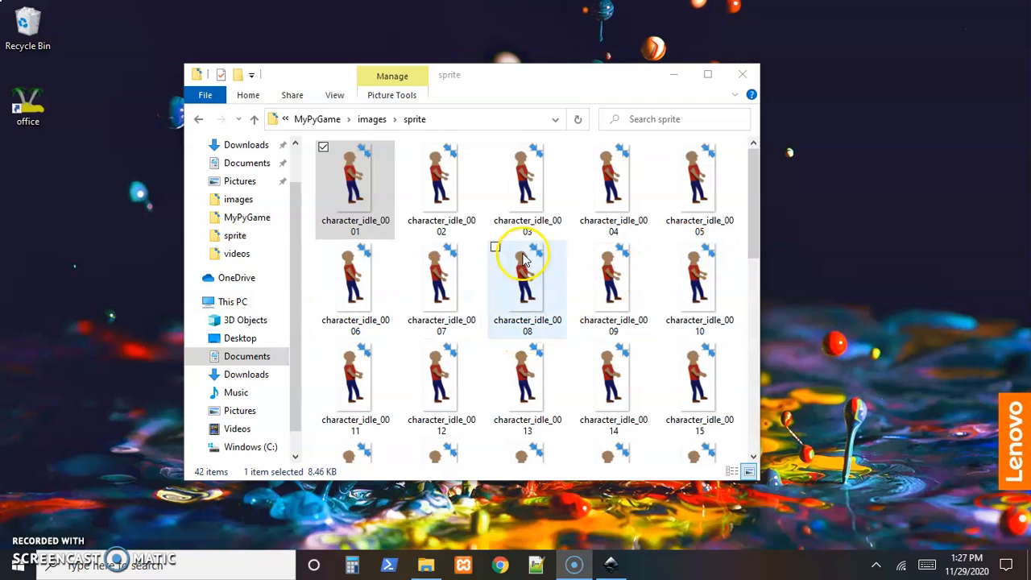
scroll(554, 332, "down", 5)
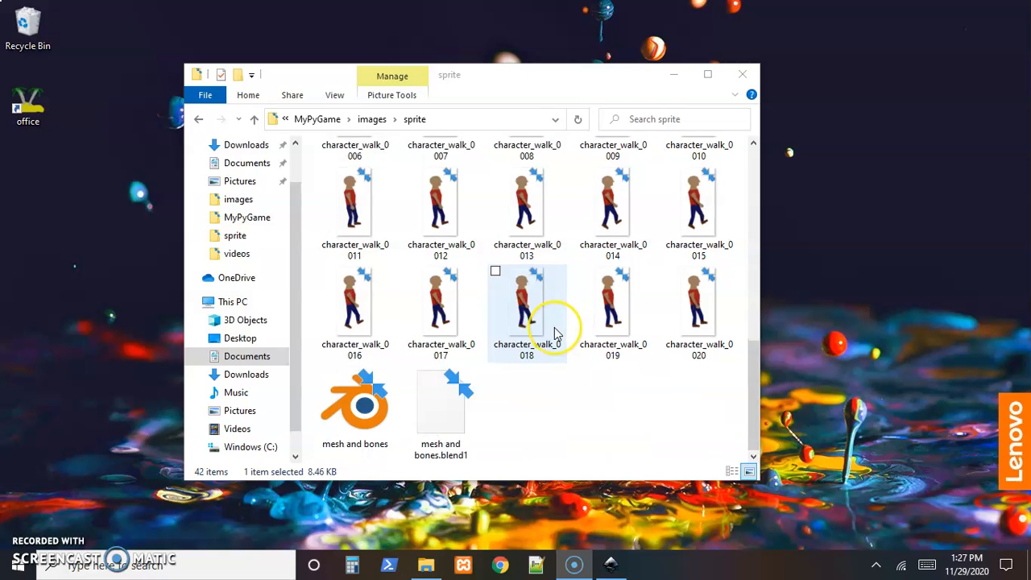
scroll(554, 332, "up", 4)
scroll(553, 331, "down", 2)
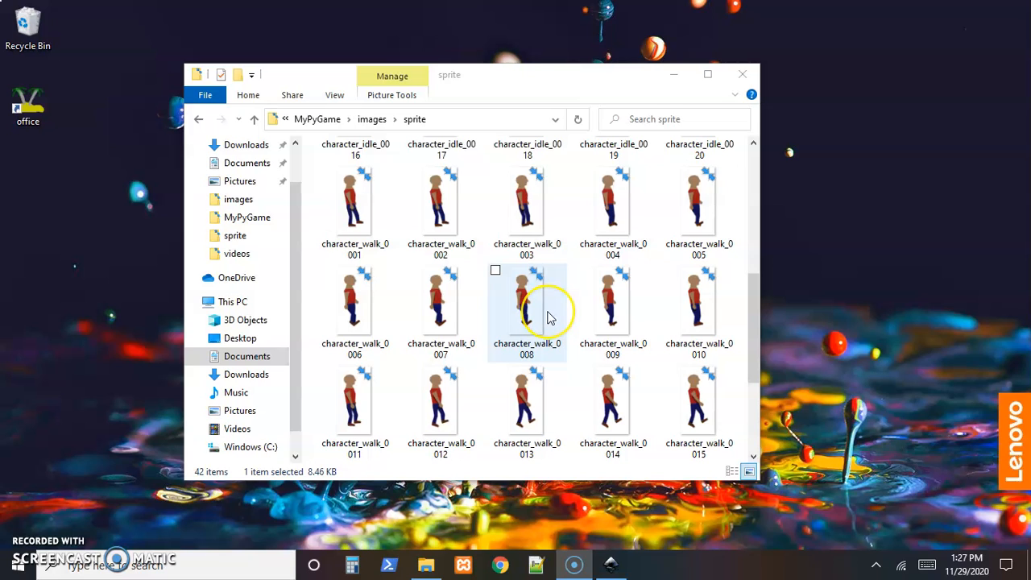
scroll(548, 317, "up", 4)
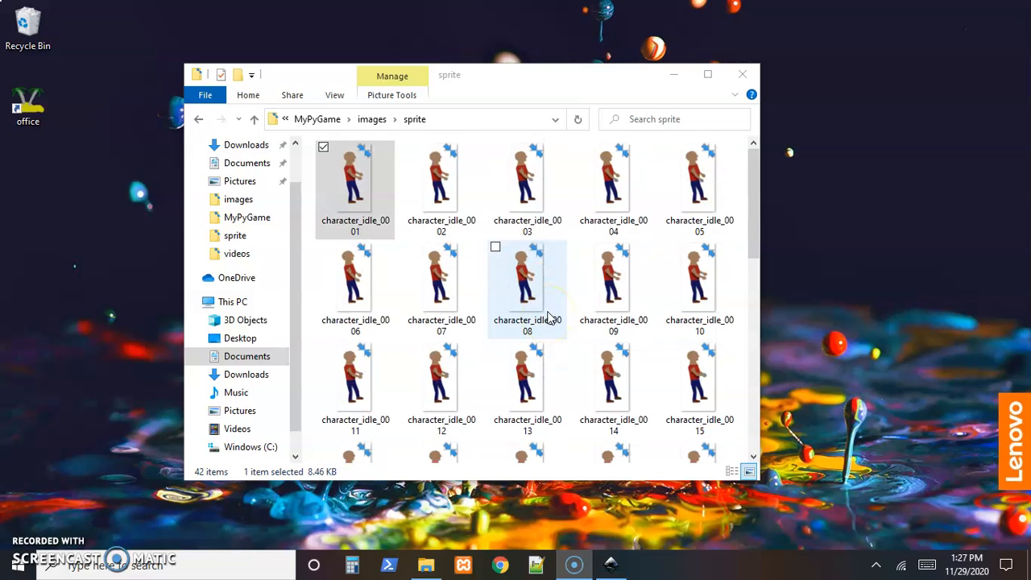
Switch to Inkscape, open character_walk_0012.png from the sprite folder and maximize its window.
left_click(611, 564)
left_click(291, 209)
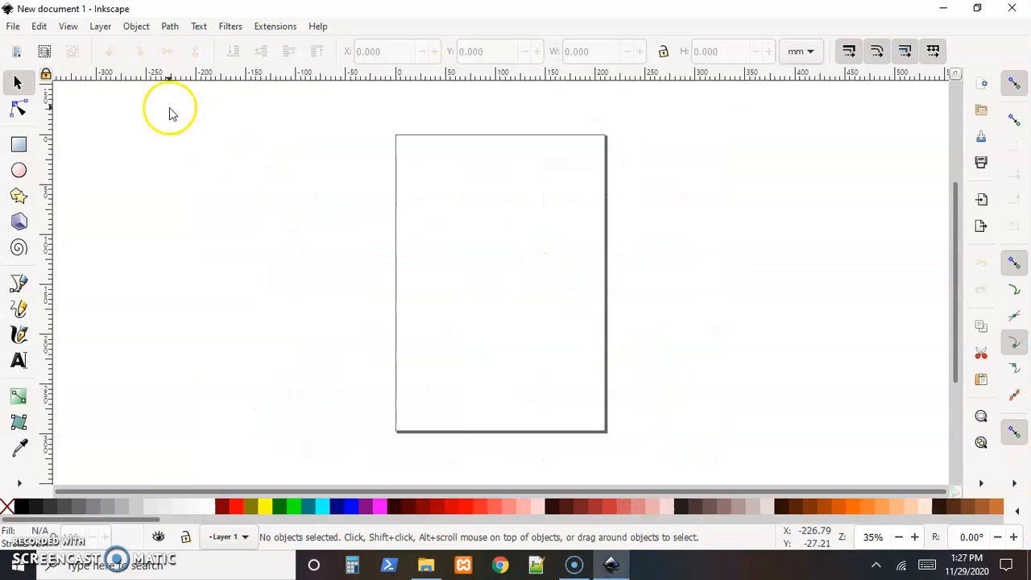
left_click(13, 29)
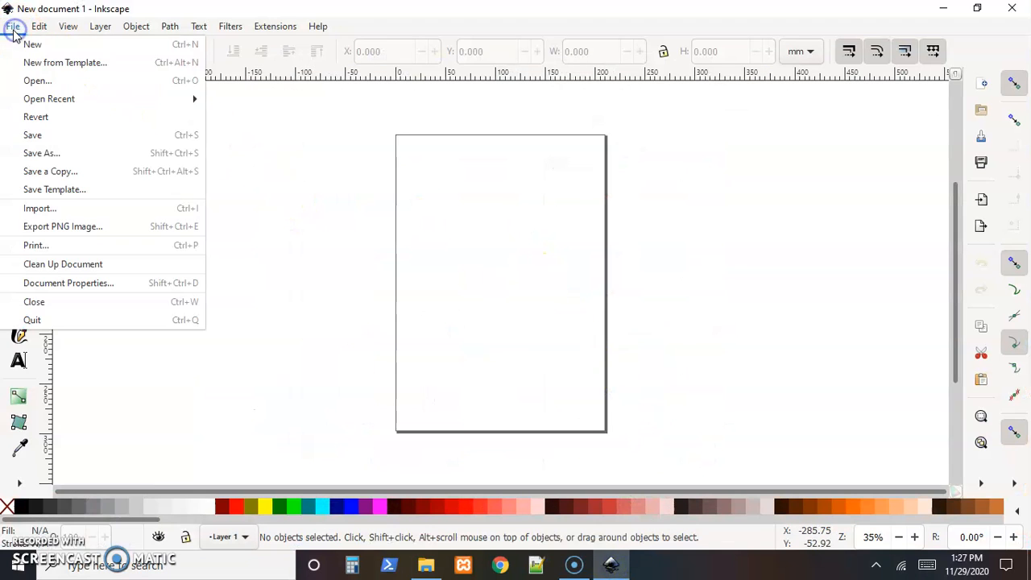
left_click(47, 87)
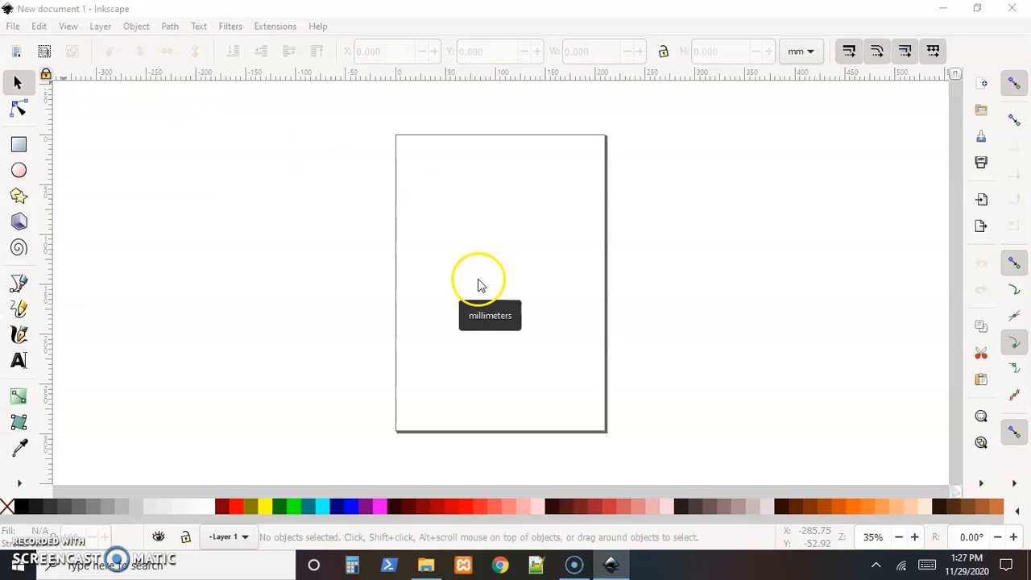
scroll(241, 157, "down", 3)
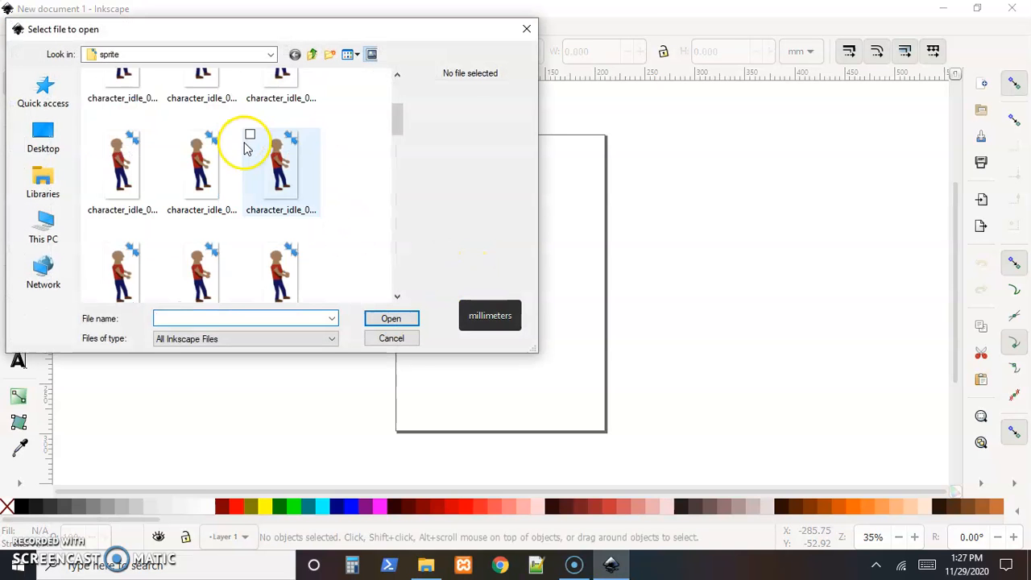
scroll(239, 167, "down", 2)
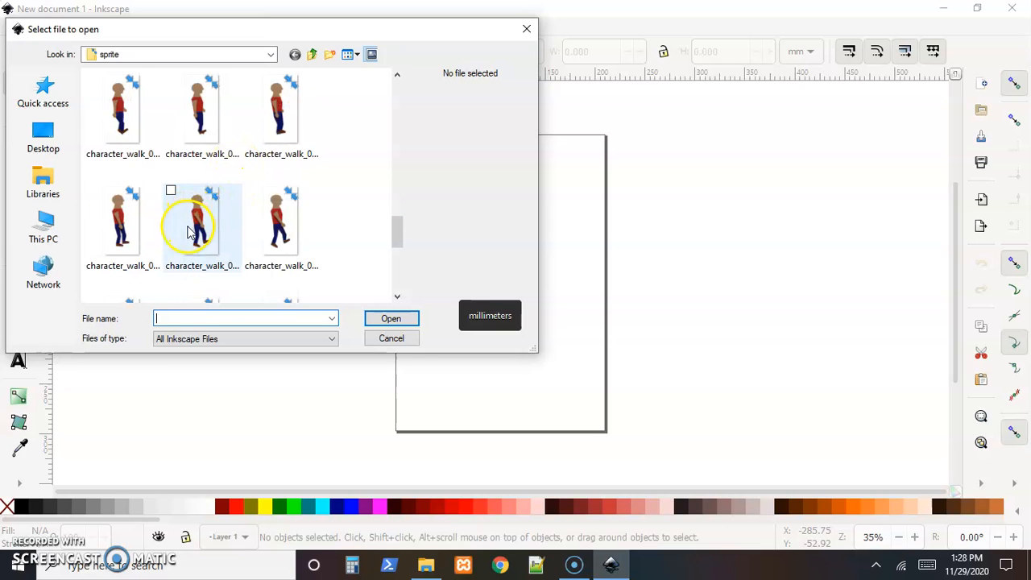
left_click(188, 231)
left_click(385, 320)
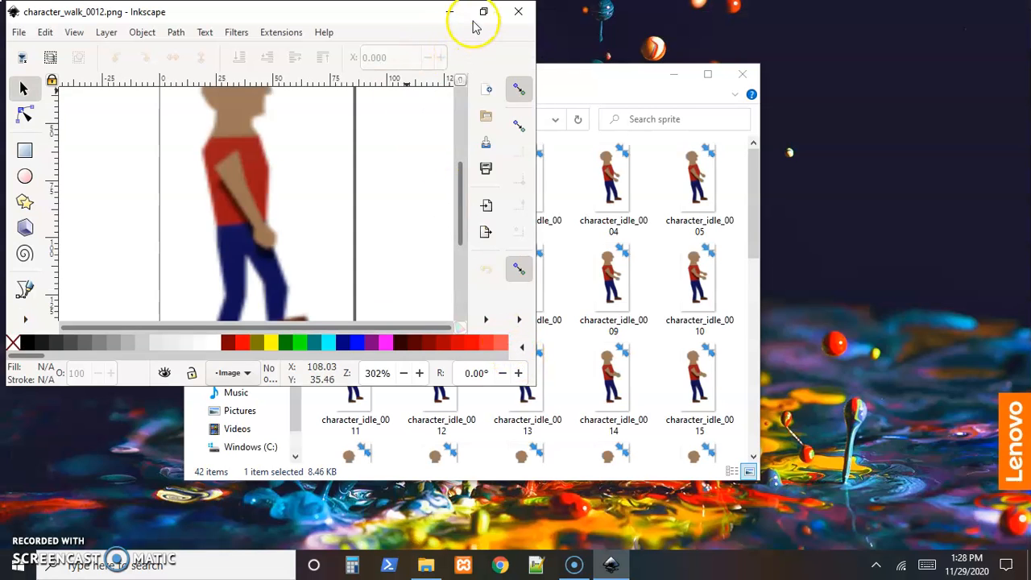
left_click(483, 12)
left_click(964, 11)
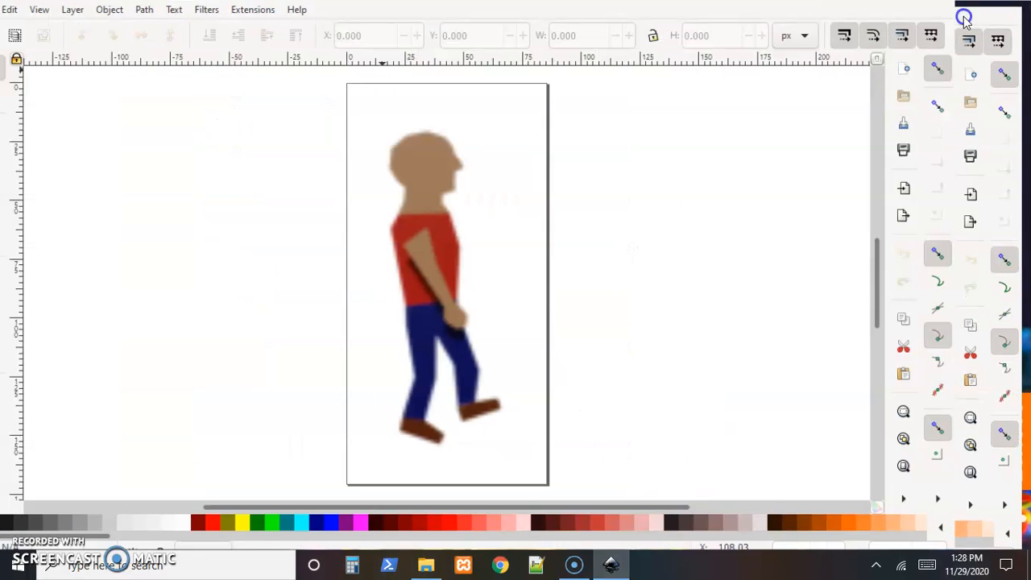
Select the sprite image and turn on the checkerboard background in the document properties.
left_click(472, 282)
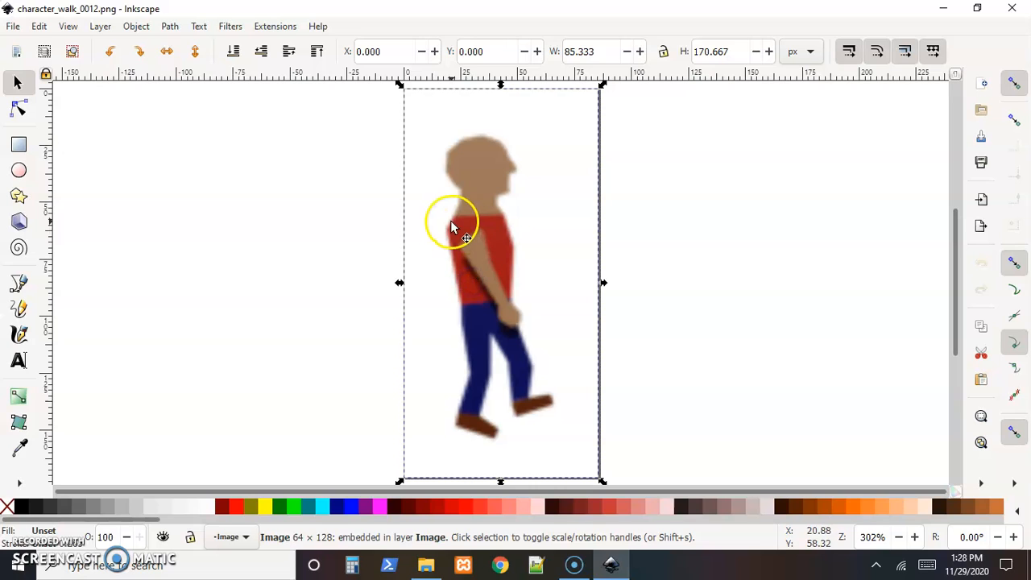
left_click(13, 26)
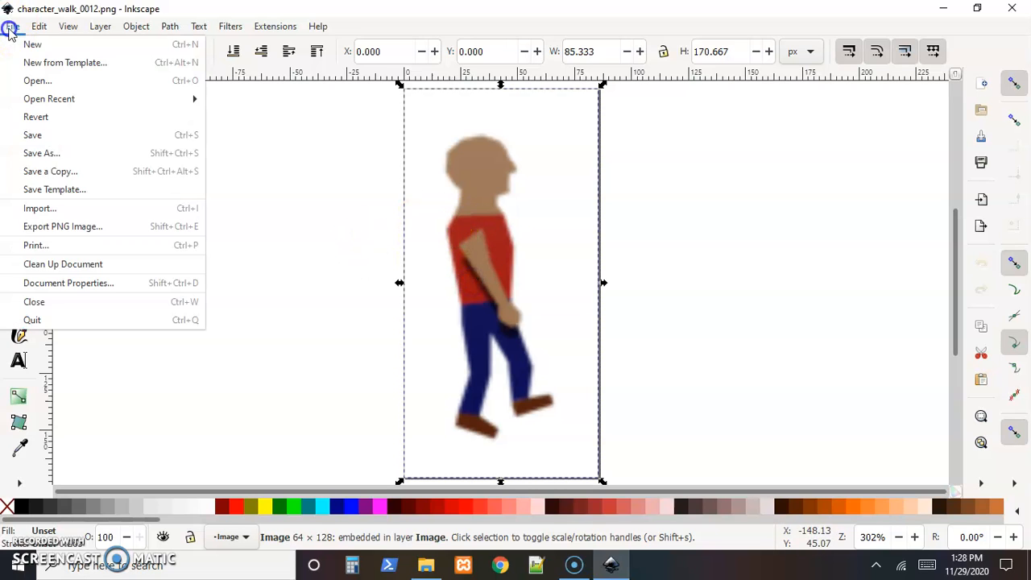
left_click(59, 281)
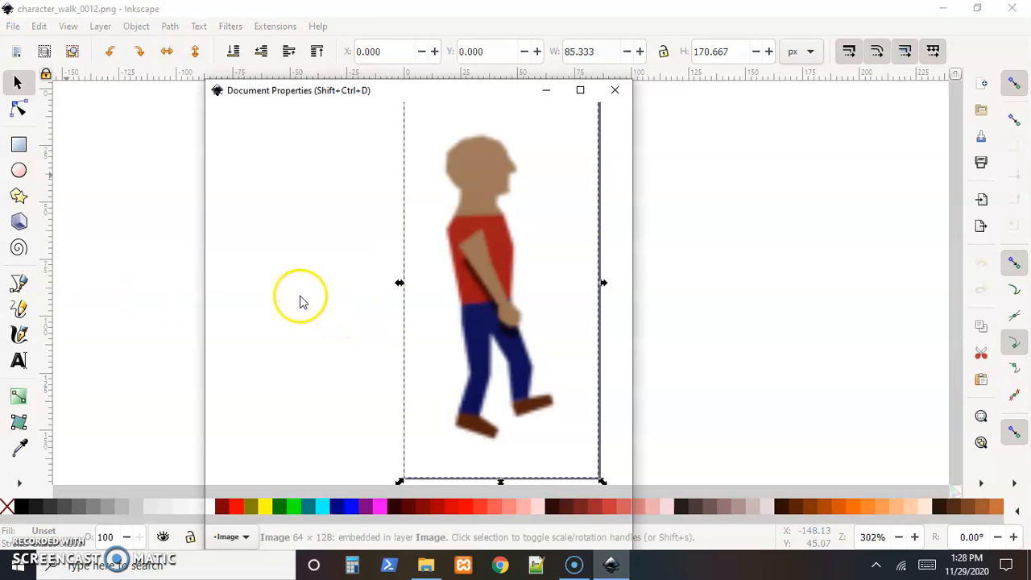
left_click(224, 529)
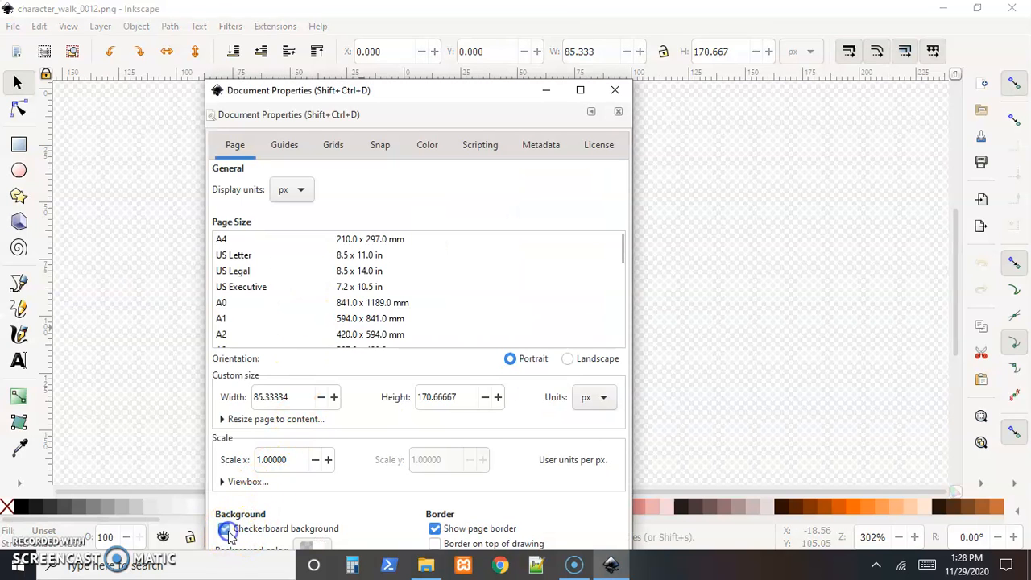
left_click(616, 90)
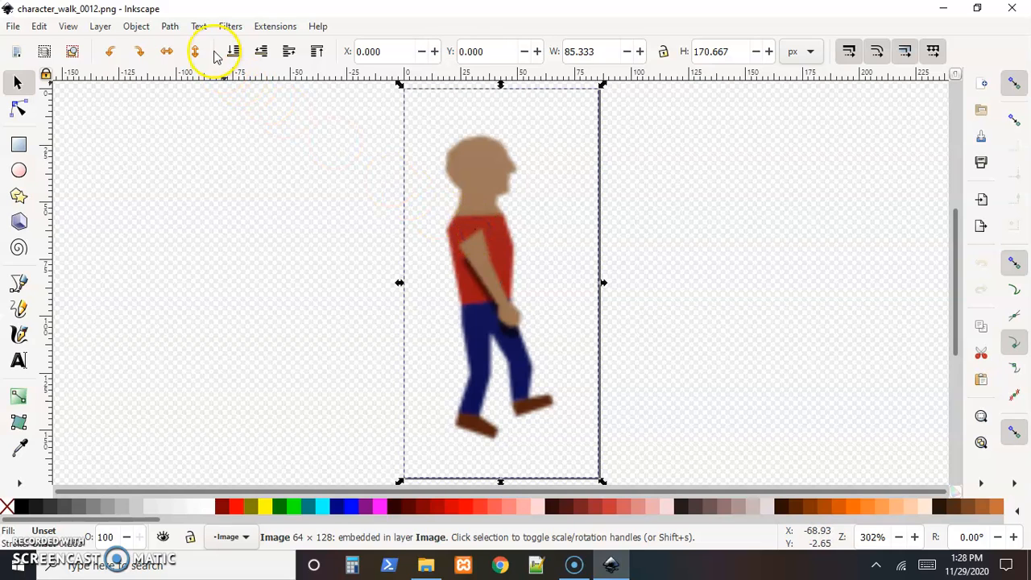
Trace the selected sprite bitmap with multiple scans in Colors mode, using 8 scans and Remove background, after updating the preview.
left_click(164, 32)
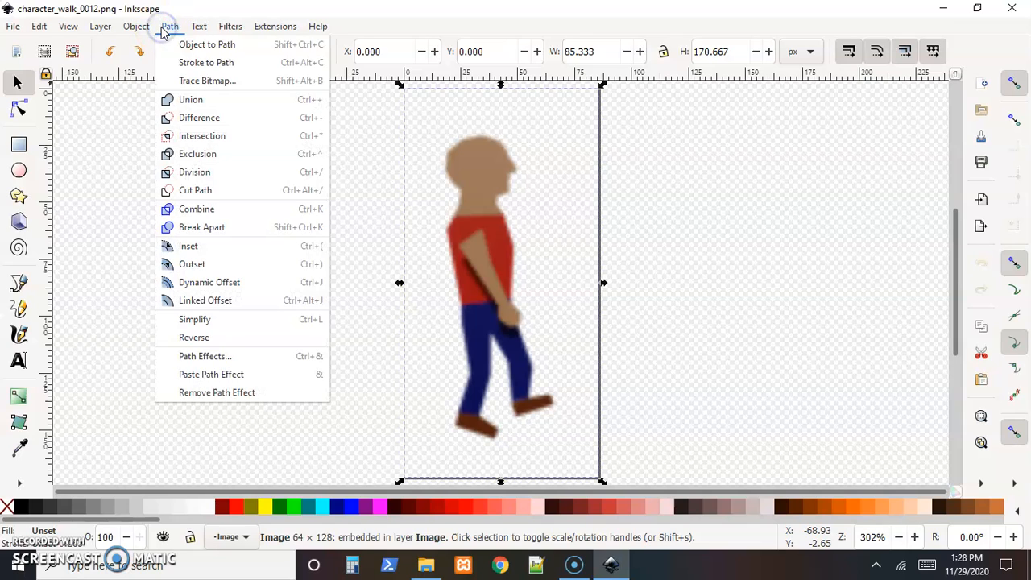
left_click(193, 84)
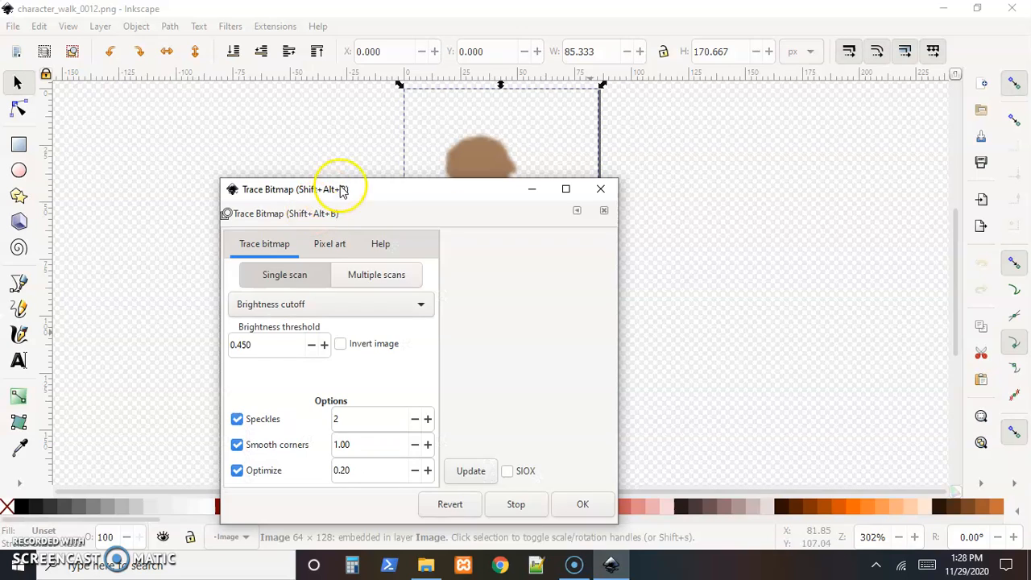
mouse_move(404, 199)
left_mouse_down()
mouse_move(591, 184)
mouse_move(762, 86)
left_mouse_up()
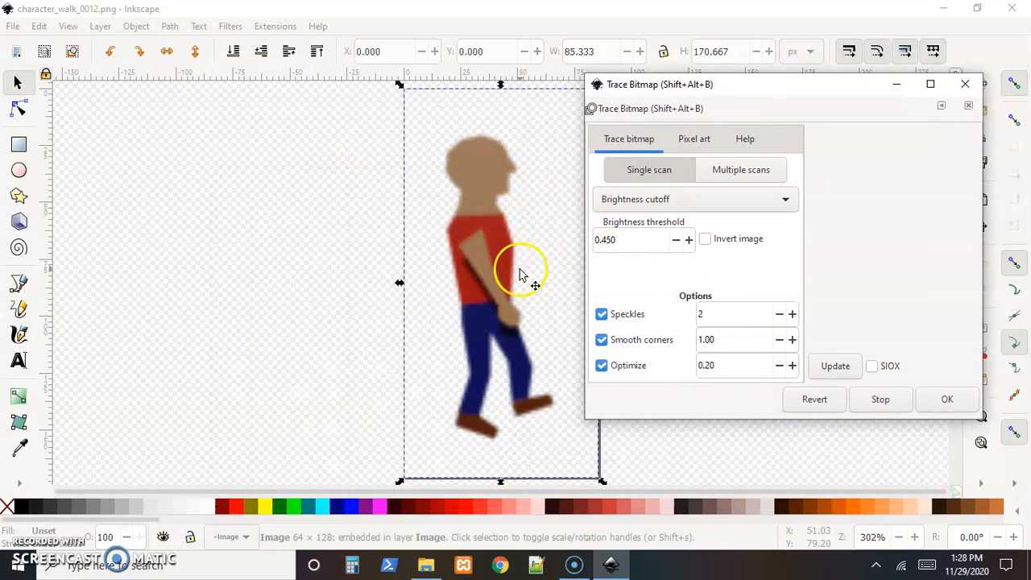
left_click(722, 172)
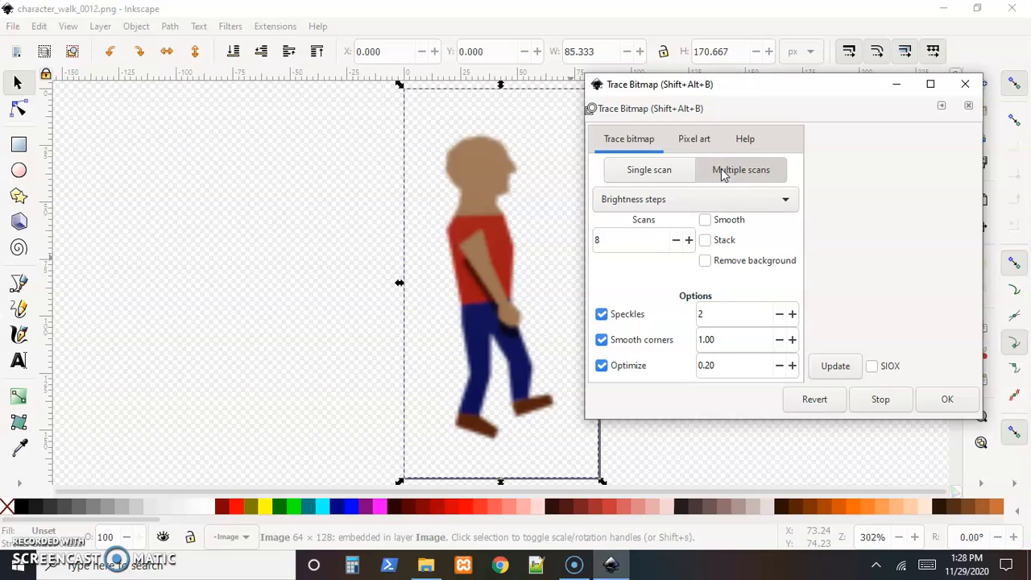
left_click(774, 203)
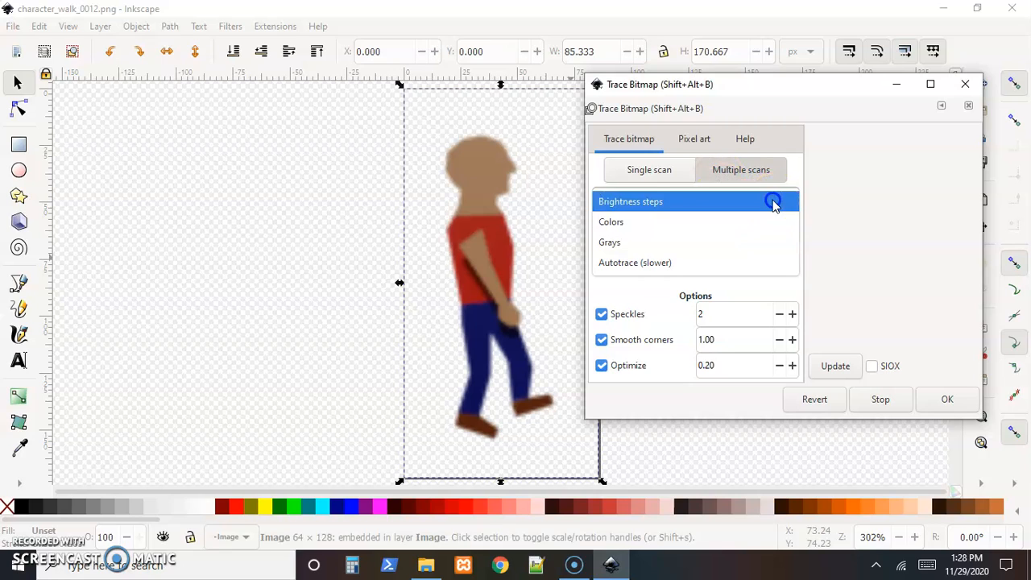
left_click(699, 233)
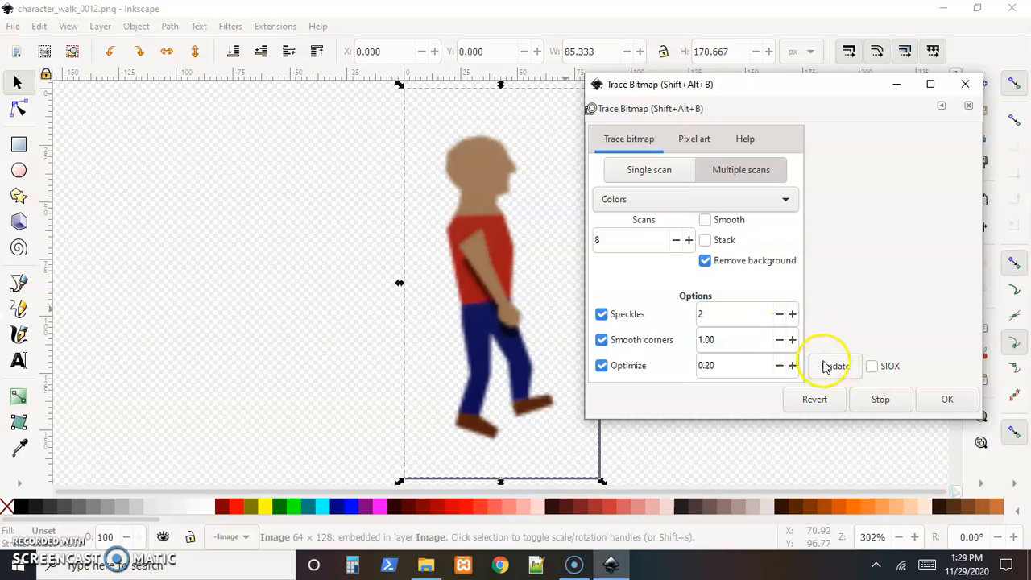
left_click(832, 367)
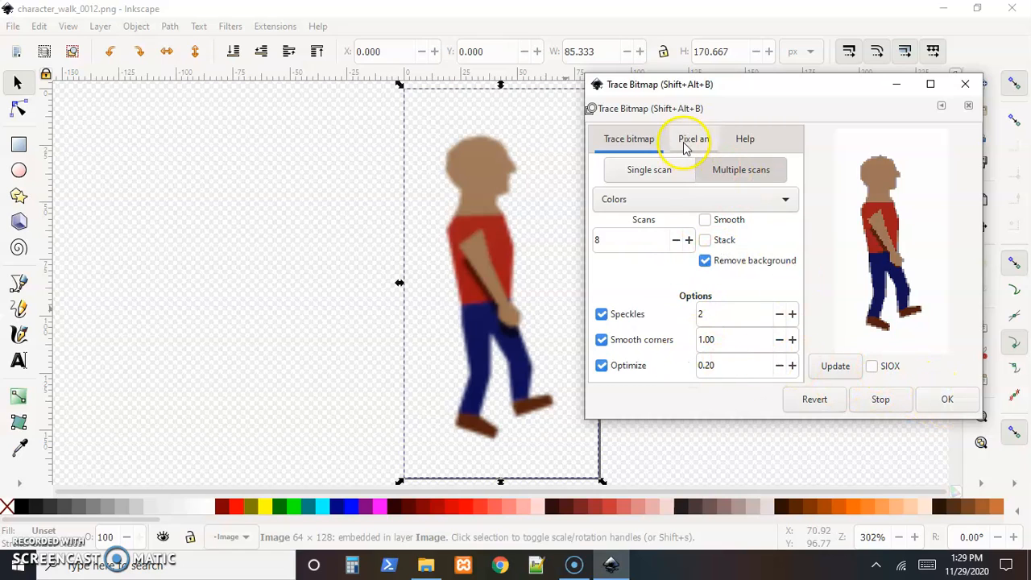
left_click(943, 400)
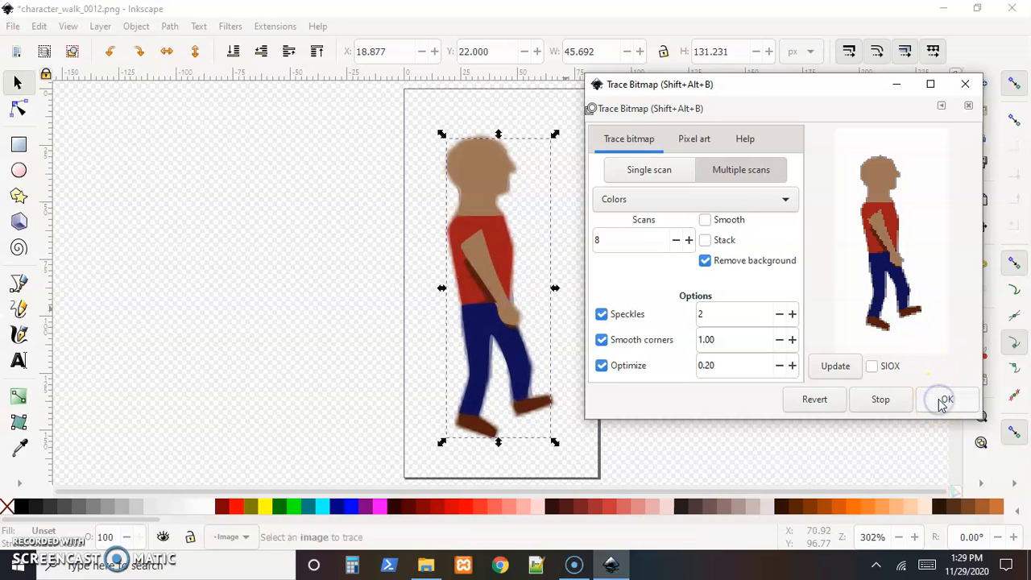
Move the traced group off the page to the left of the original sprite and ungroup it.
mouse_move(492, 271)
left_mouse_down()
mouse_move(447, 260)
mouse_move(482, 234)
mouse_move(331, 192)
mouse_move(246, 194)
left_mouse_up()
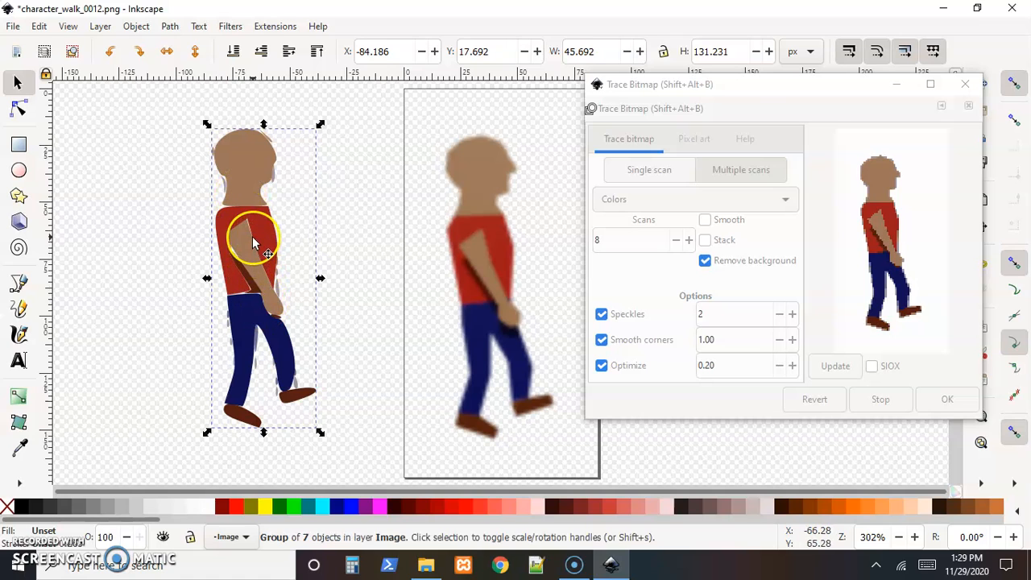
left_click(126, 173)
left_click(238, 167)
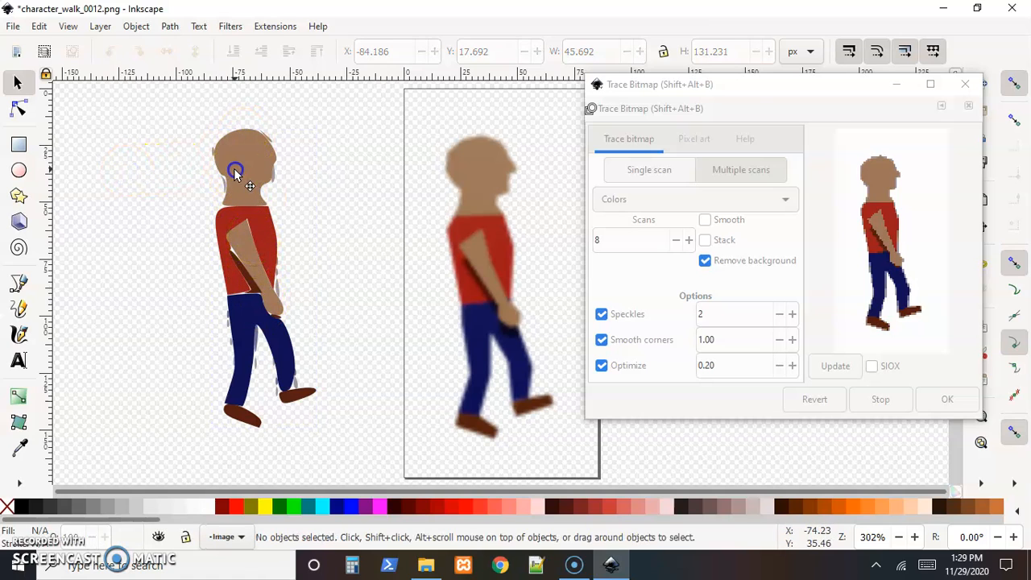
left_click(136, 26)
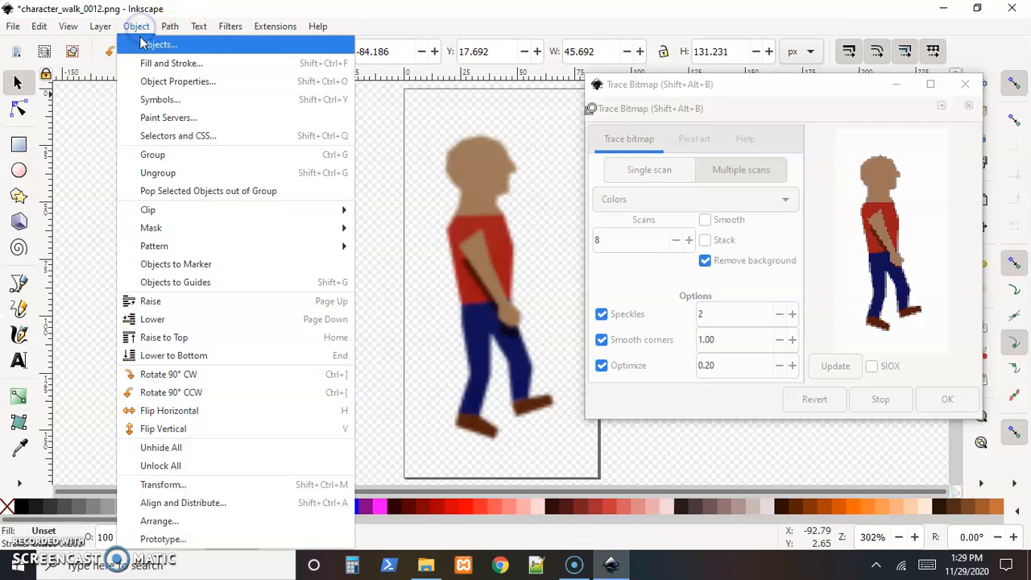
left_click(162, 173)
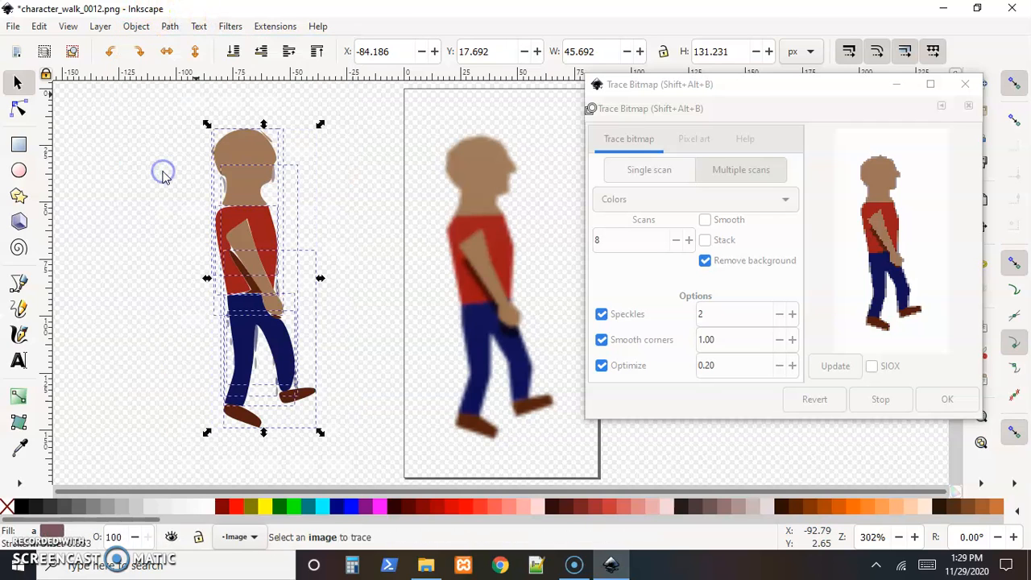
Move the brown head-and-arm path away from the traced figure and try to ungroup it further.
left_click(145, 183)
left_click(246, 156)
left_click_drag(244, 158, 130, 161)
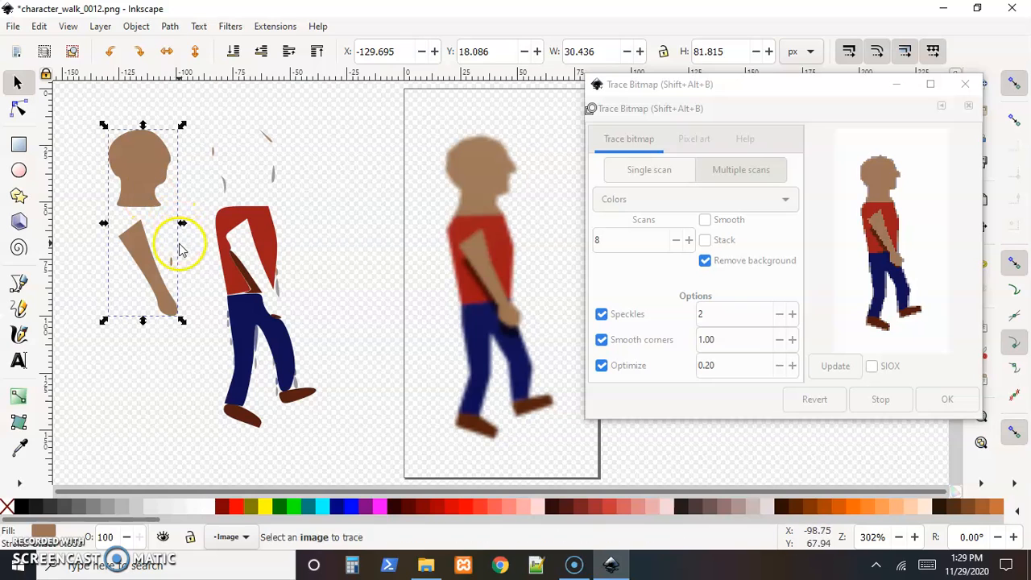
left_click(141, 27)
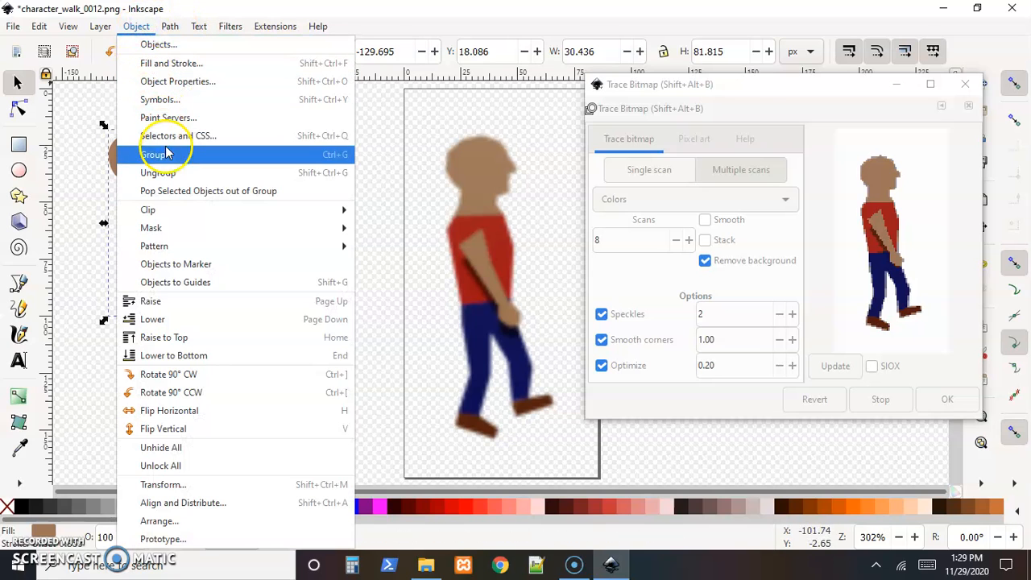
left_click(161, 174)
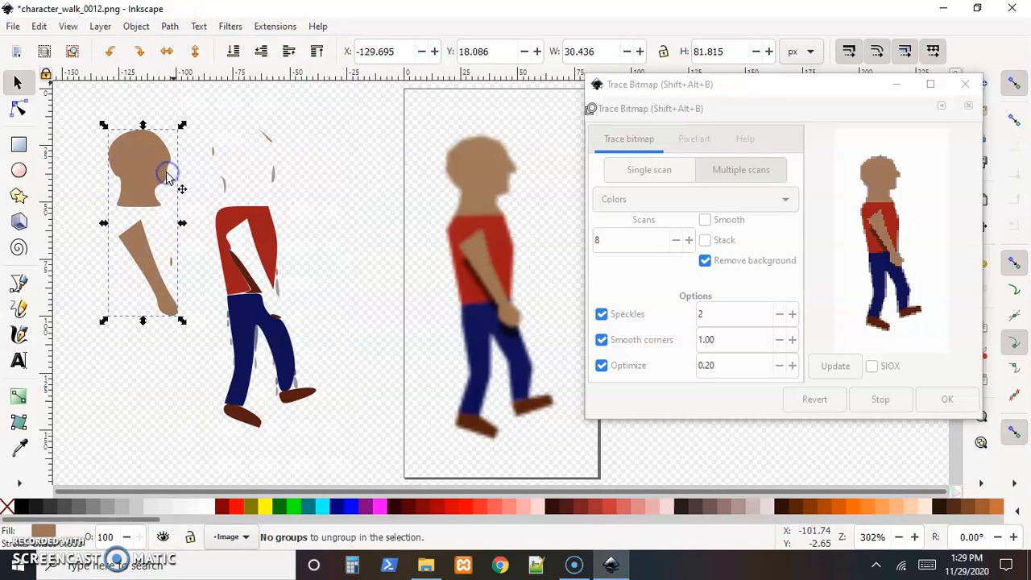
Move the head-and-arm path back onto the traced figure and nudge the blue trousers path slightly.
left_click_drag(141, 170, 254, 167)
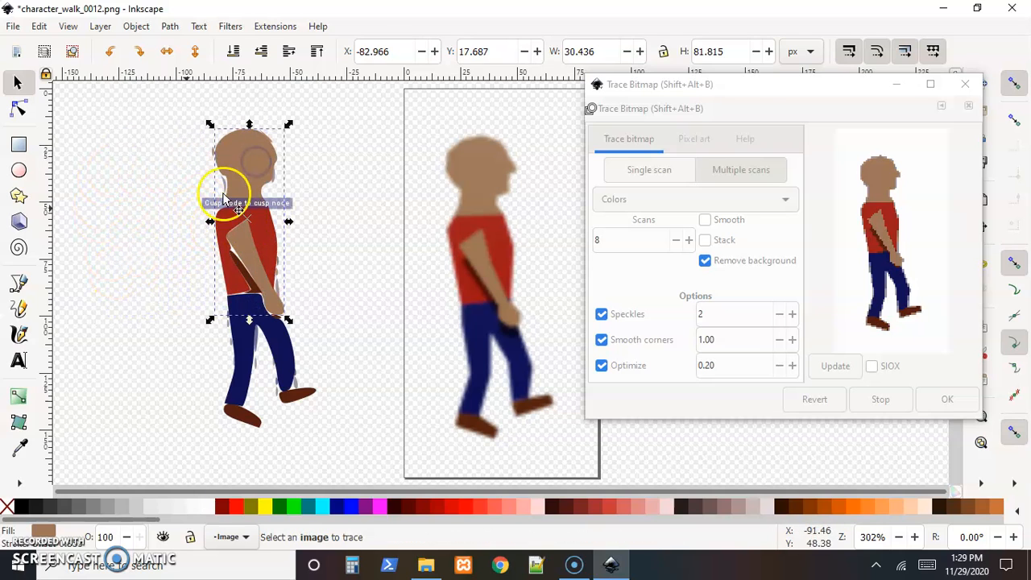
left_click(246, 318)
mouse_move(247, 317)
left_mouse_down()
mouse_move(161, 311)
mouse_move(244, 322)
left_mouse_up()
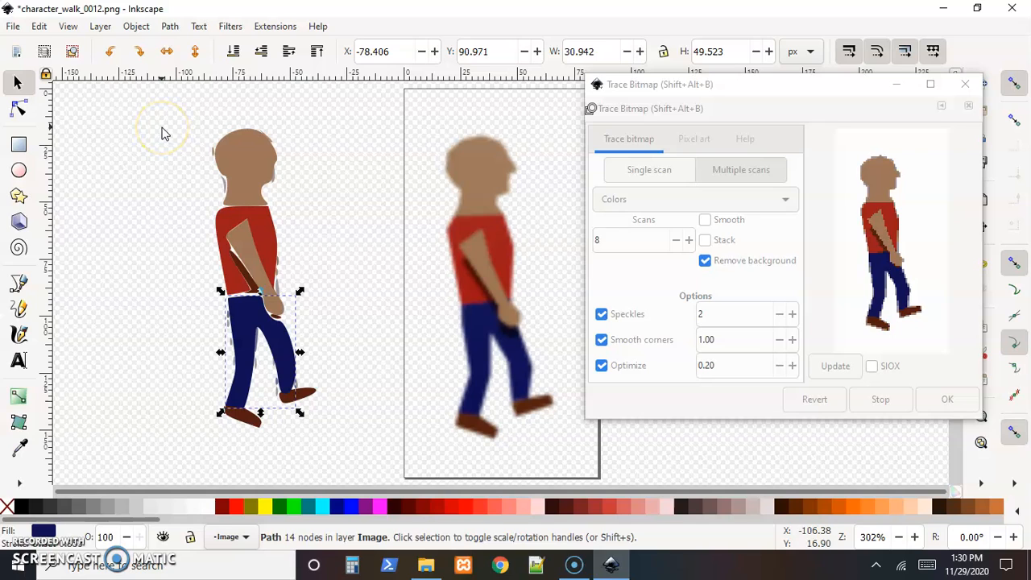
left_click(350, 187)
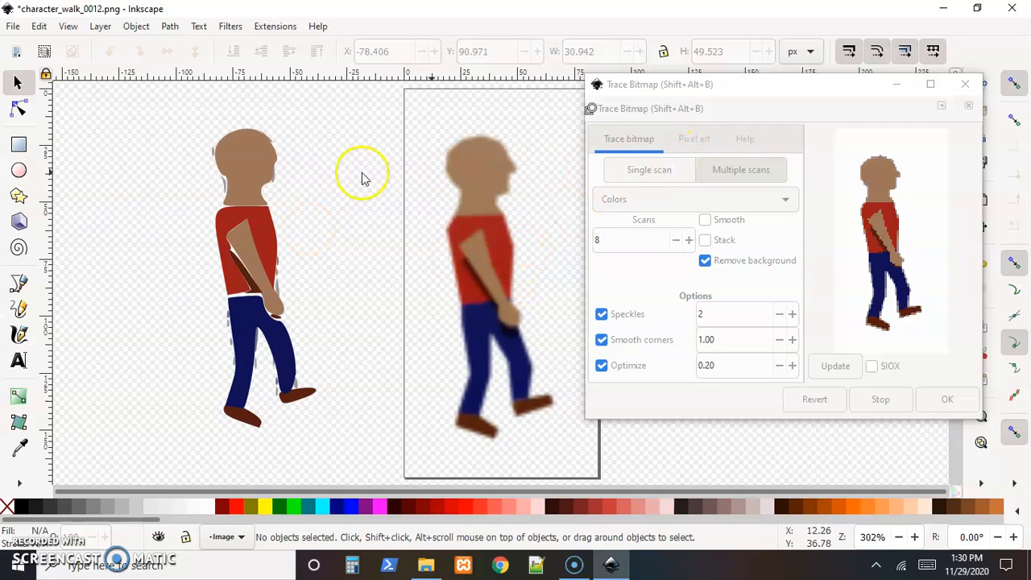
Delete all the traced paths beside the page, including the remaining brown shoe and shadow pieces.
mouse_move(161, 125)
left_mouse_down()
mouse_move(190, 193)
mouse_move(363, 427)
left_mouse_up()
key("Delete")
left_click_drag(175, 219, 373, 459)
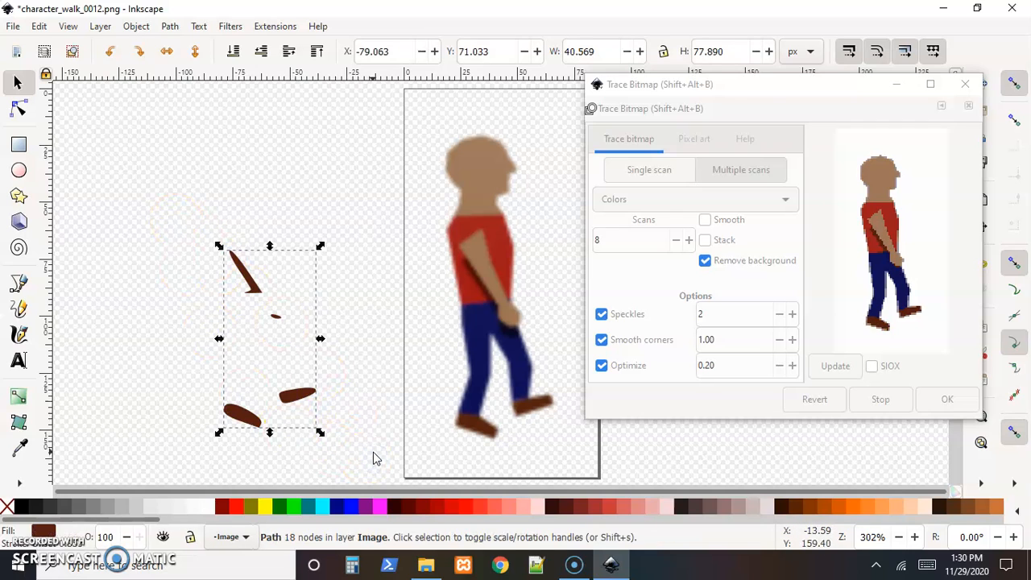
key("Delete")
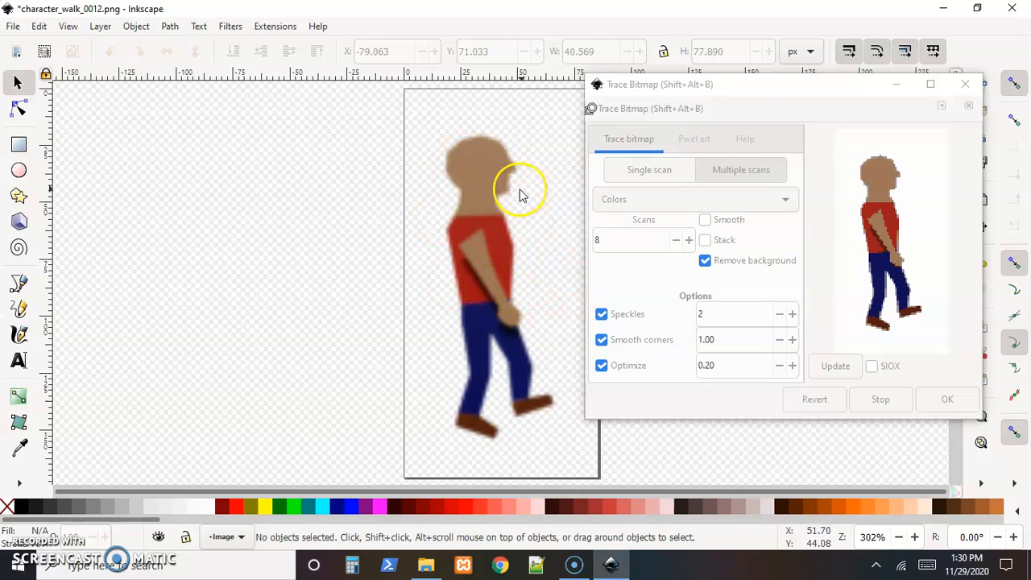
Trace the original sprite image with the Pixel art method using Voronoi output.
left_click(696, 141)
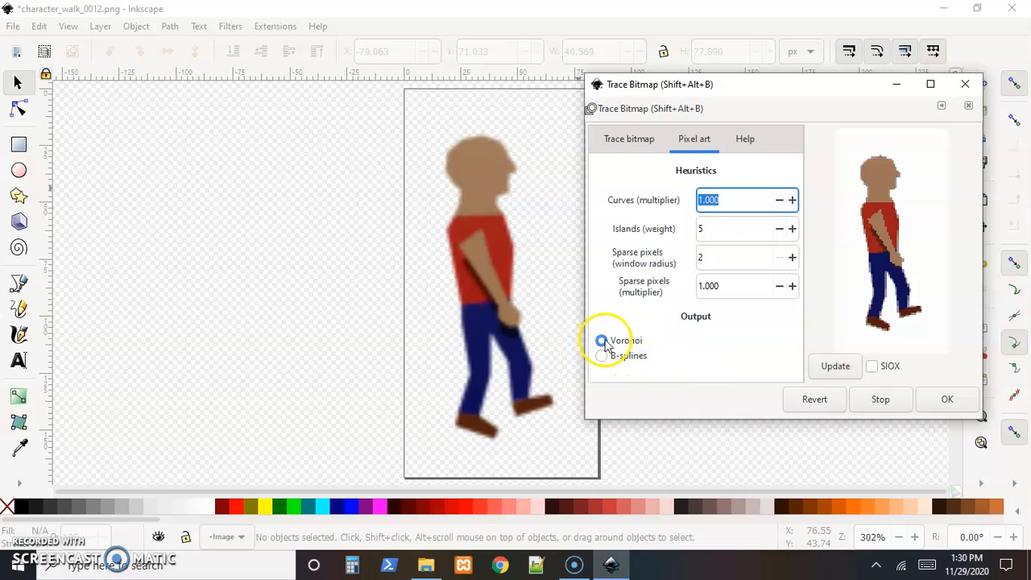
left_click(948, 401)
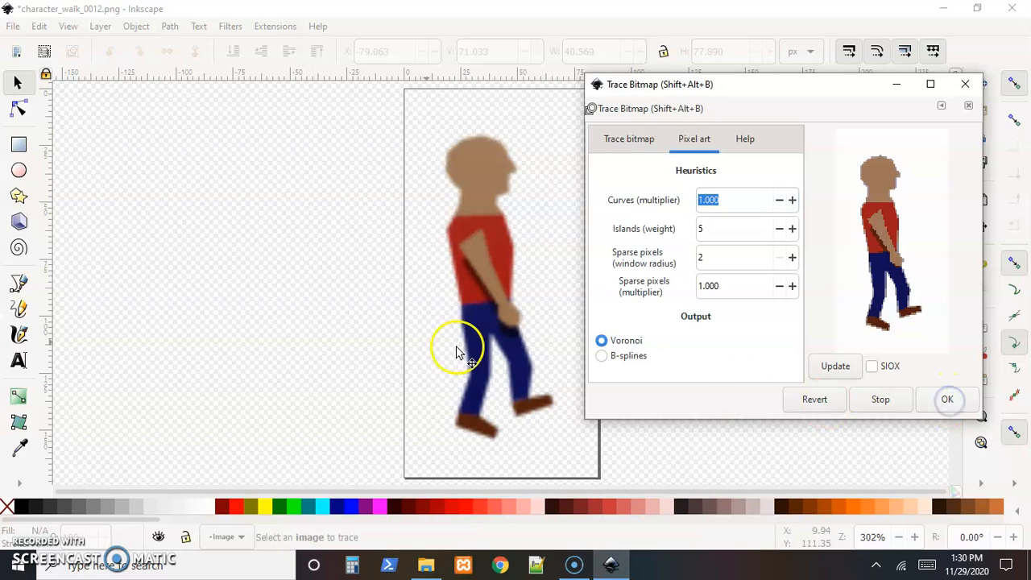
left_click(482, 237)
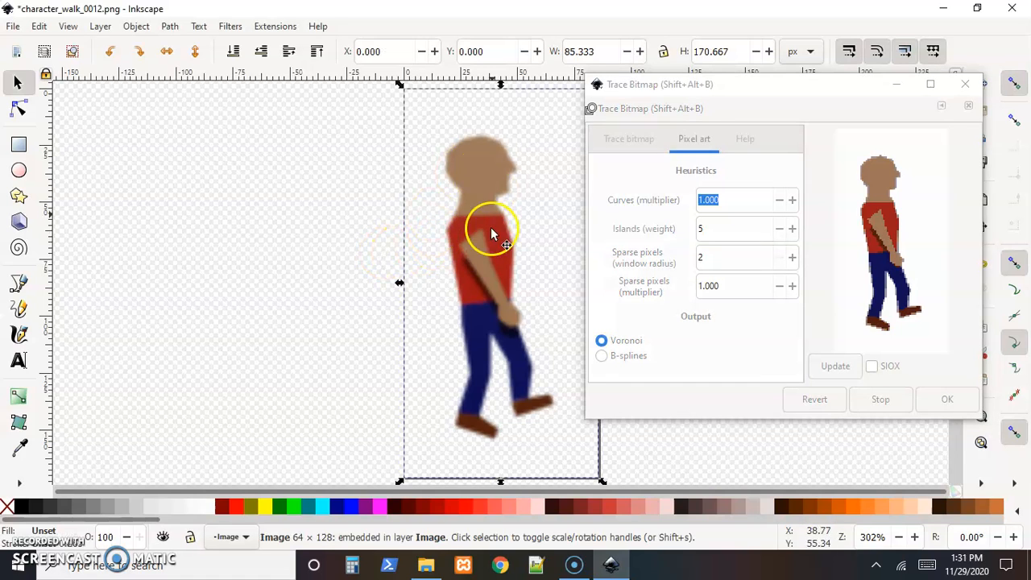
left_click(689, 352)
left_click(638, 360)
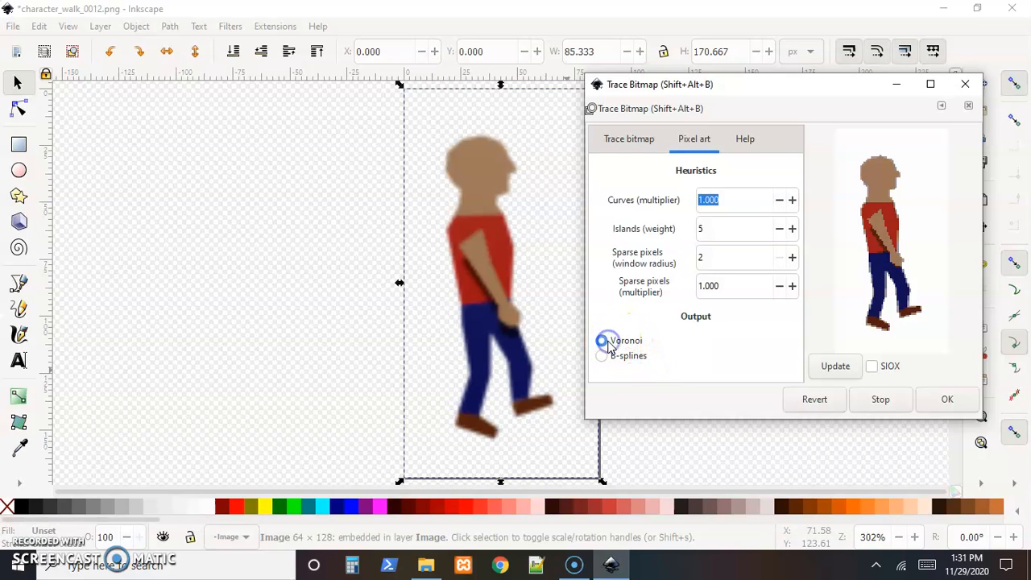
left_click(948, 402)
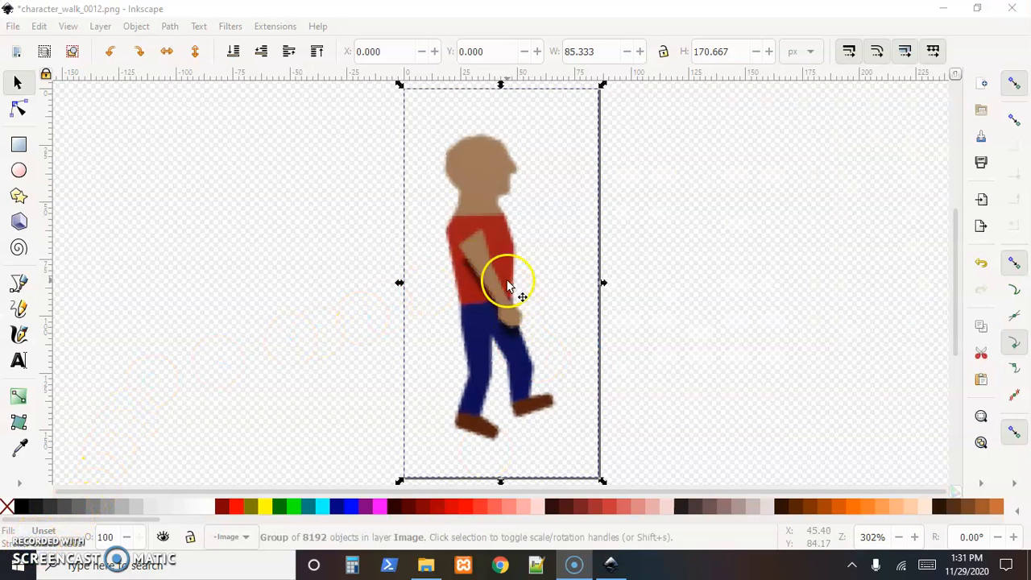
Move the Voronoi trace off the page to compare it with the original sprite, and delete it.
mouse_move(488, 250)
left_mouse_down()
mouse_move(473, 257)
mouse_move(484, 263)
mouse_move(330, 260)
mouse_move(497, 253)
mouse_move(133, 270)
left_mouse_up()
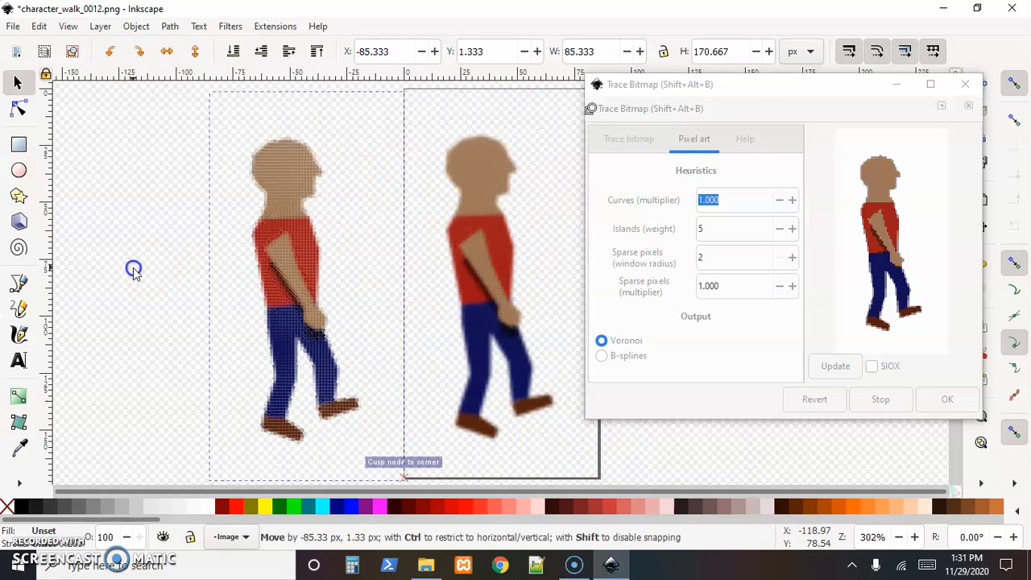
left_click(272, 278)
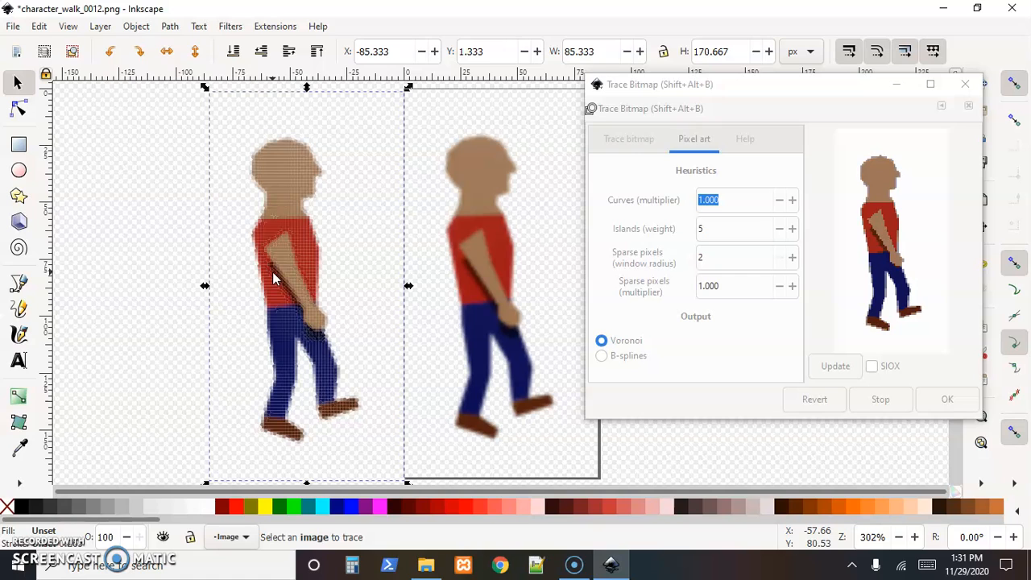
key("Delete")
left_click(362, 305)
Trace the original sprite image with the Pixel art method using B-splines output.
left_click(600, 342)
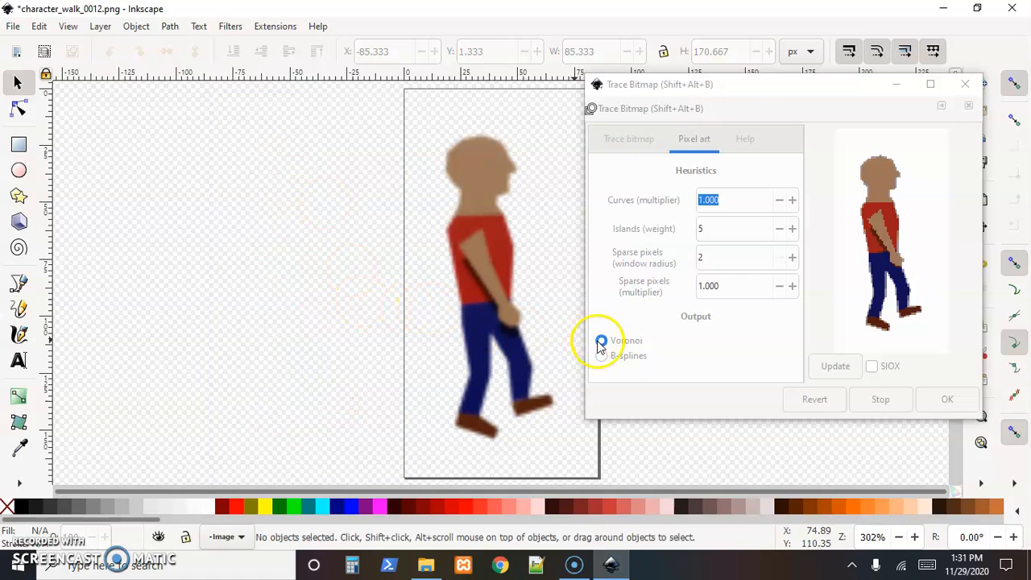
left_click(630, 360)
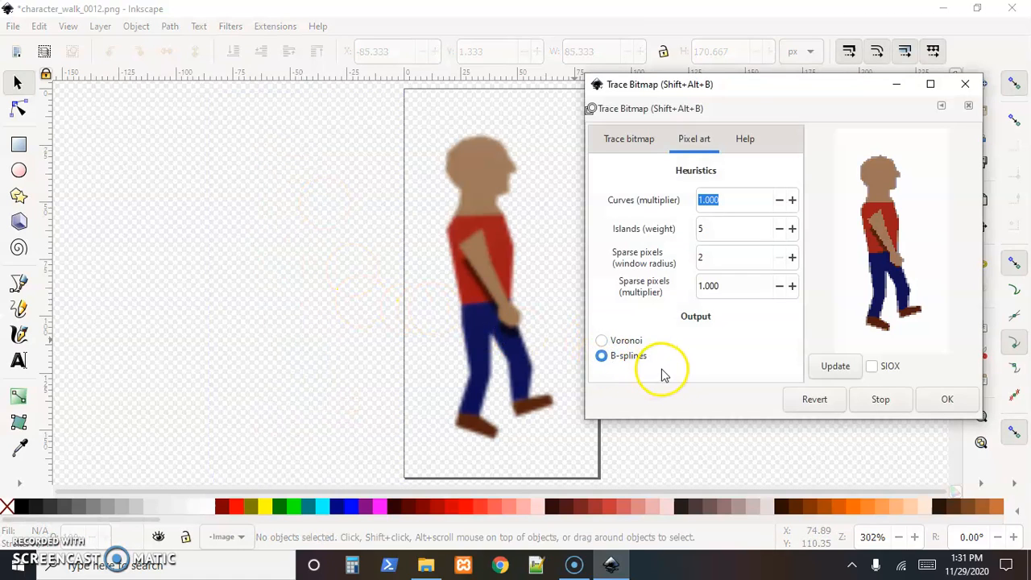
left_click(940, 405)
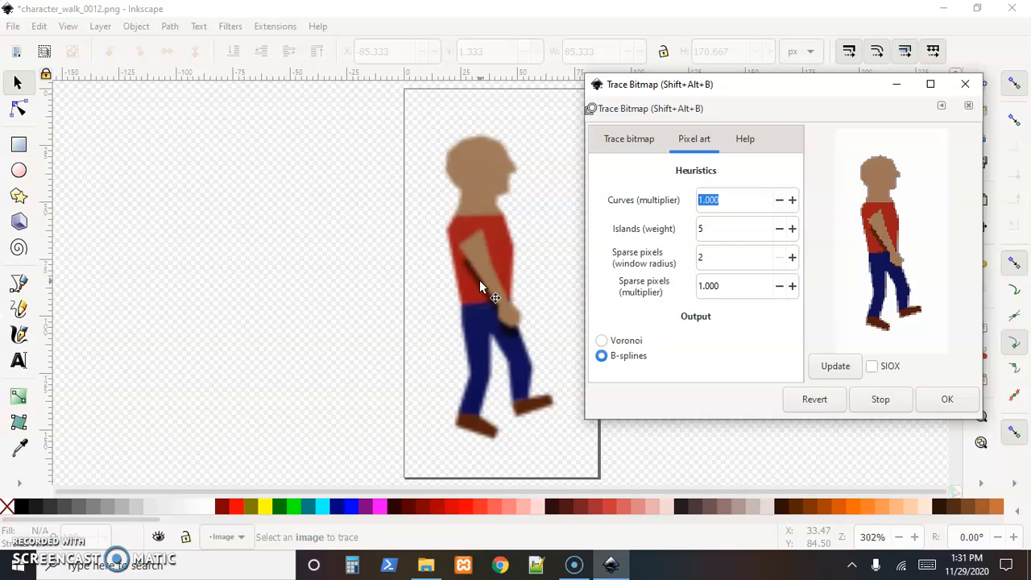
left_click(617, 145)
left_click(691, 141)
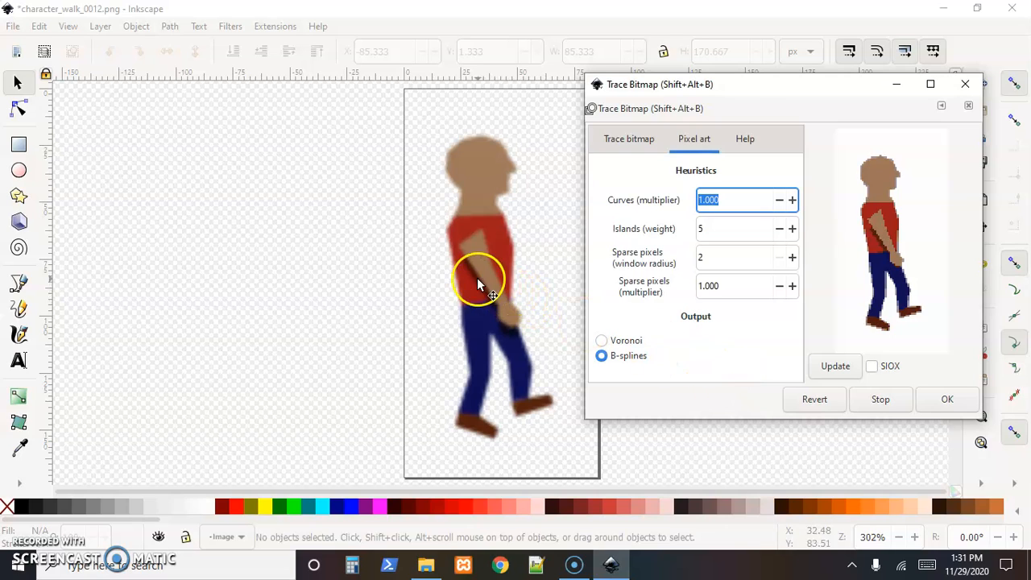
left_click(947, 399)
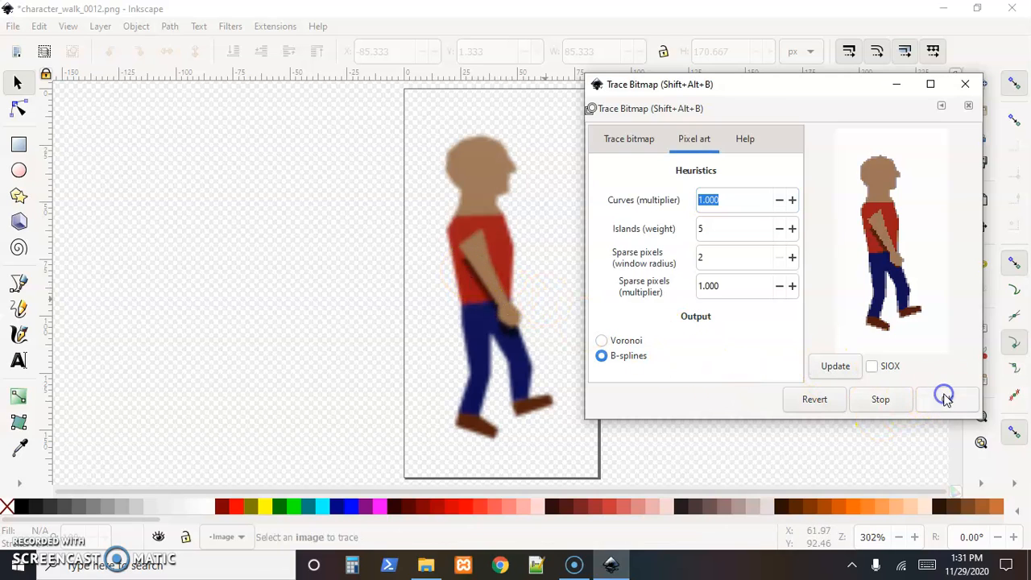
left_click(485, 299)
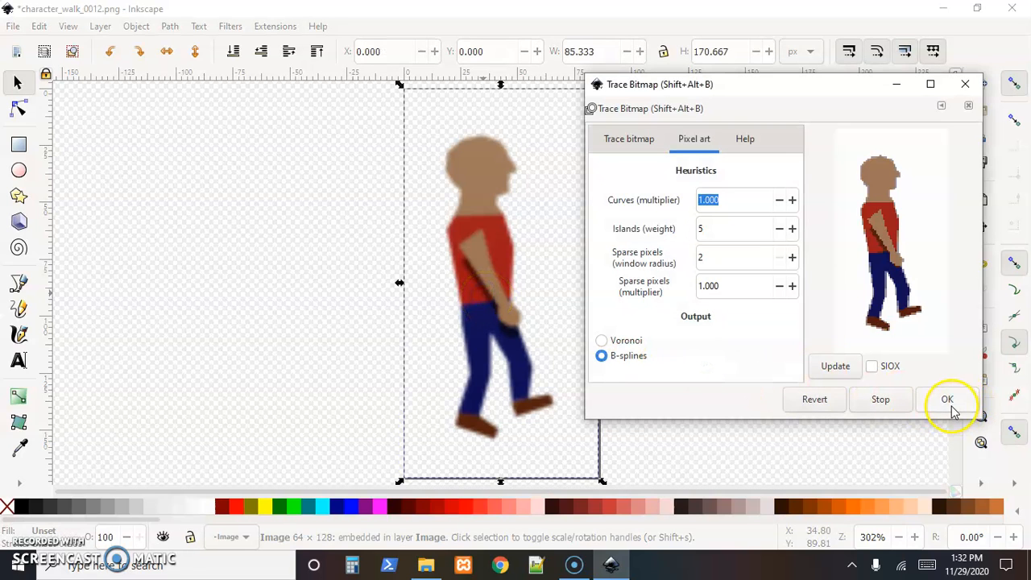
left_click(947, 402)
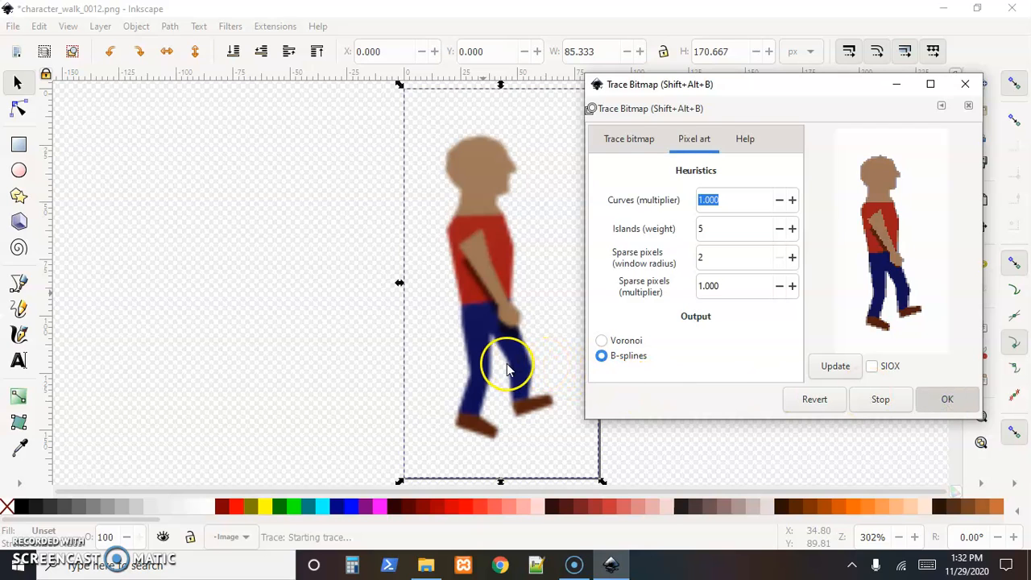
Move the B-splines trace beside the original sprite and delete it.
mouse_move(488, 266)
left_mouse_down()
mouse_move(270, 262)
mouse_move(277, 272)
left_mouse_up()
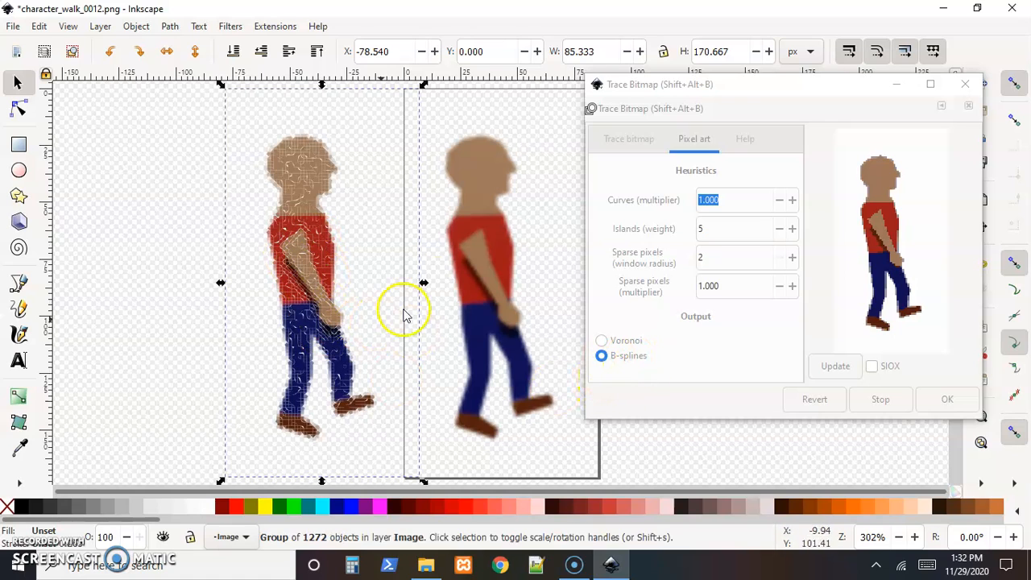
key("Delete")
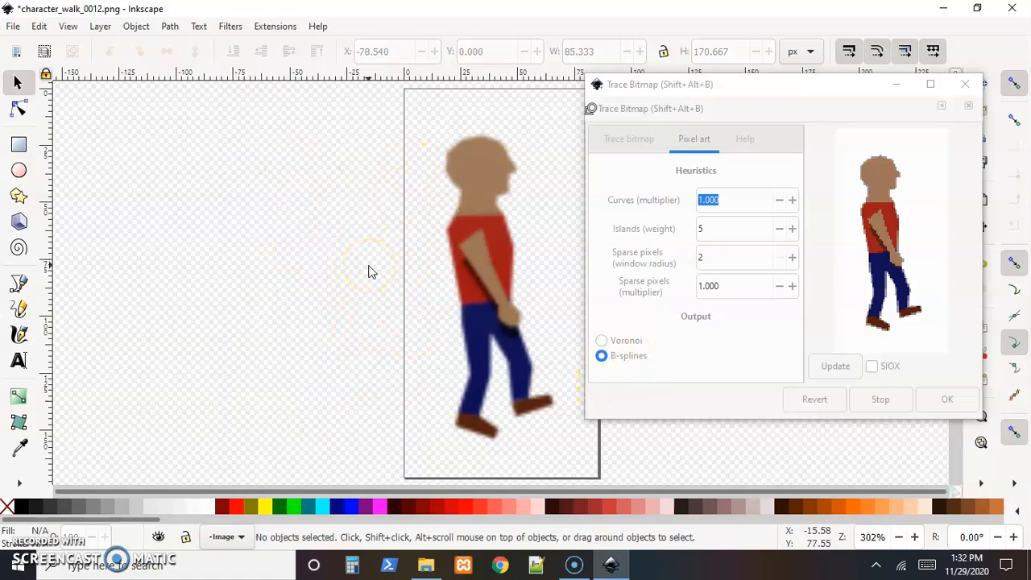
Retrace the sprite image with the regular multiple-scan Colors method, using 8 scans with the background removed.
left_click(619, 140)
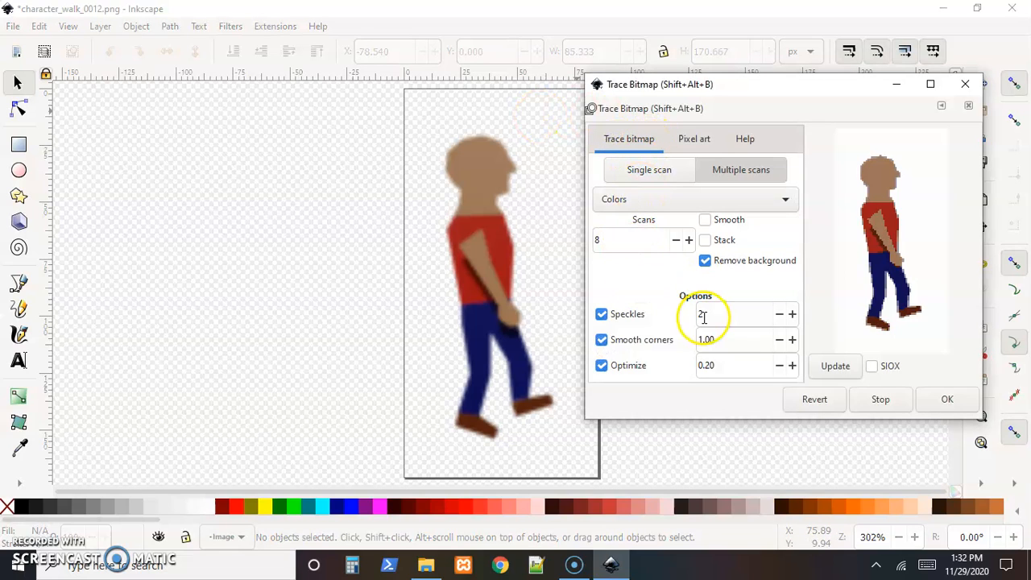
left_click(942, 401)
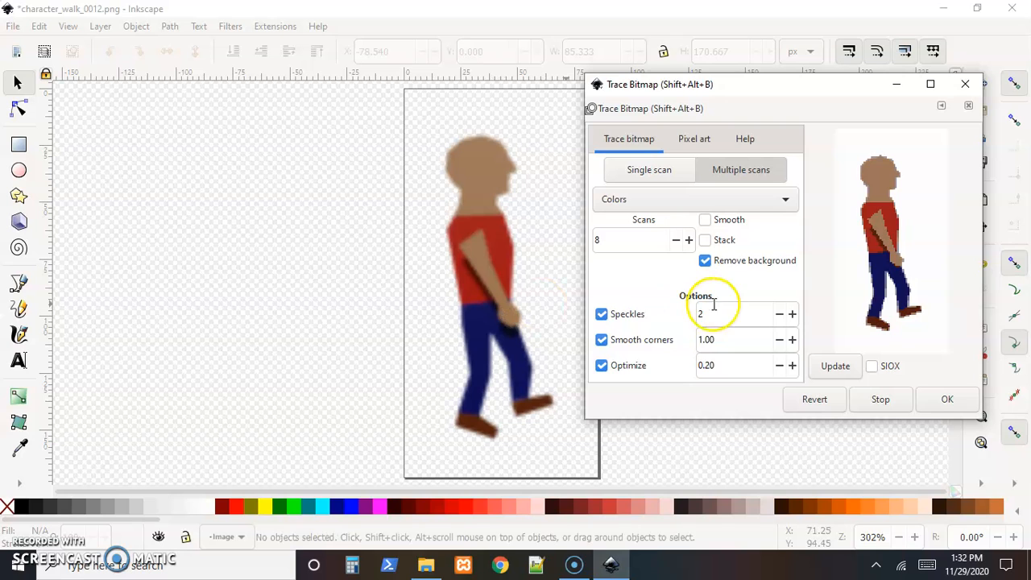
left_click(510, 276)
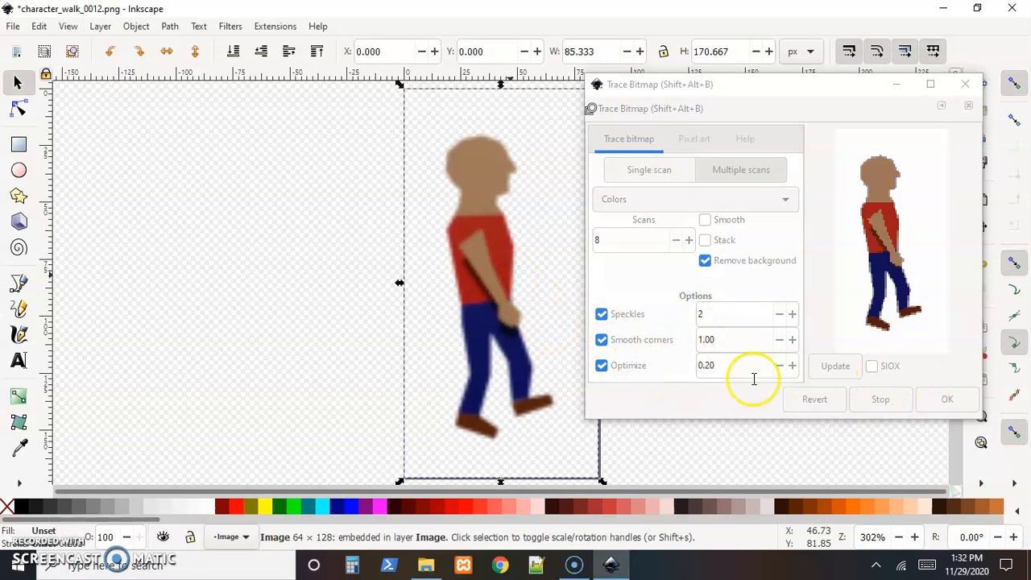
left_click(724, 405)
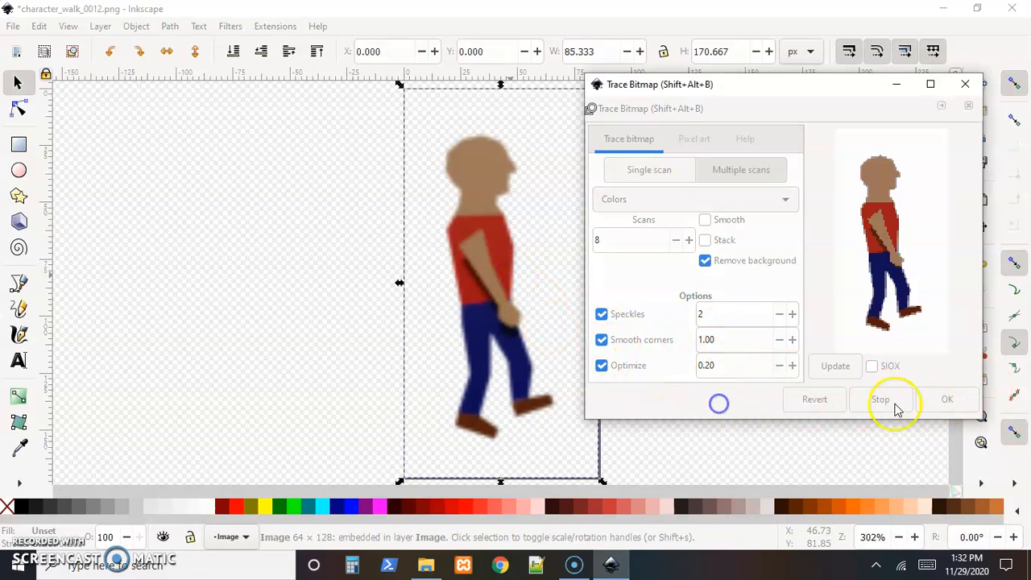
left_click(943, 403)
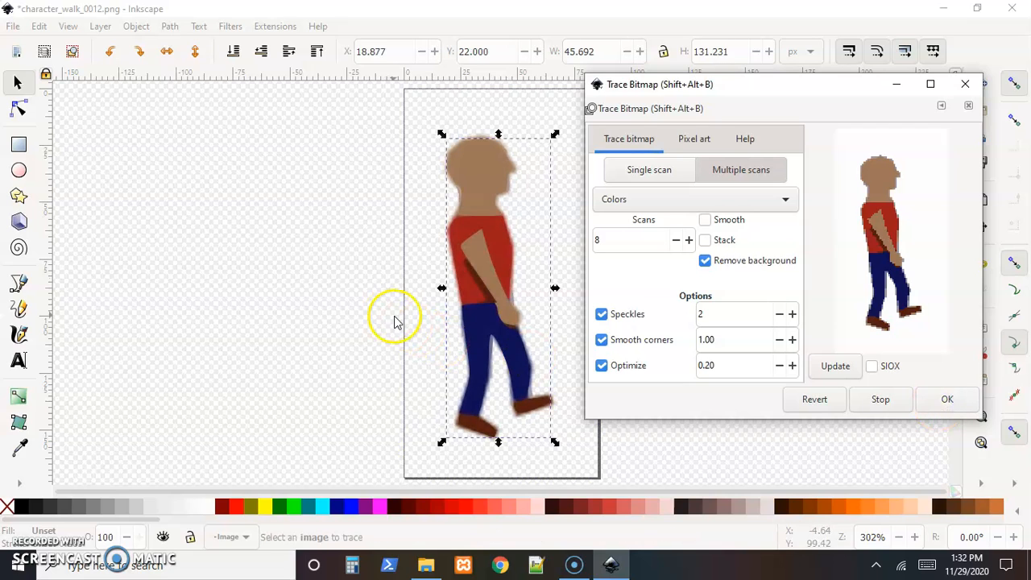
Move the traced figure off the page to the left and delete the original sprite image.
left_click(481, 247)
left_click(230, 242)
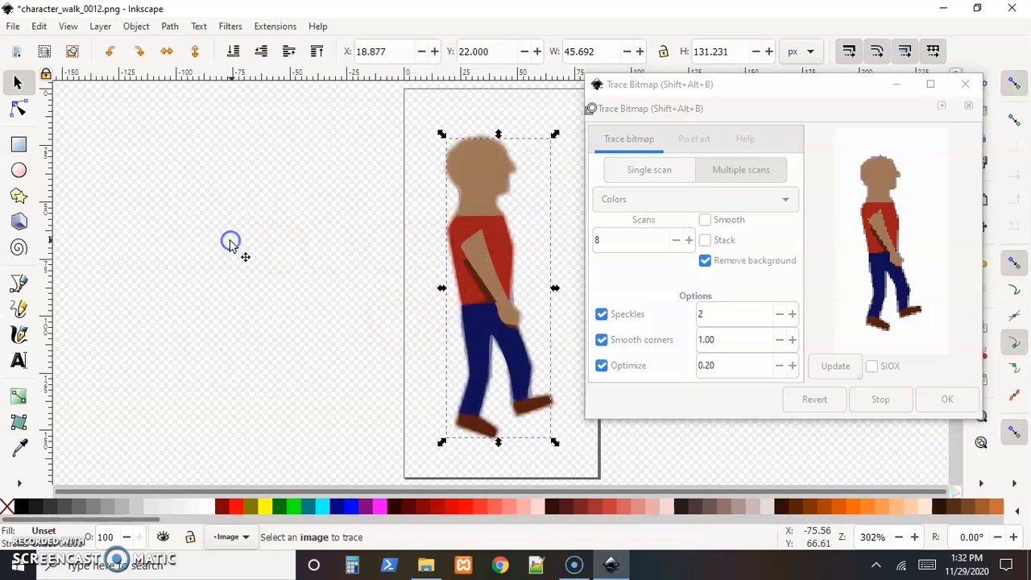
left_click(472, 248)
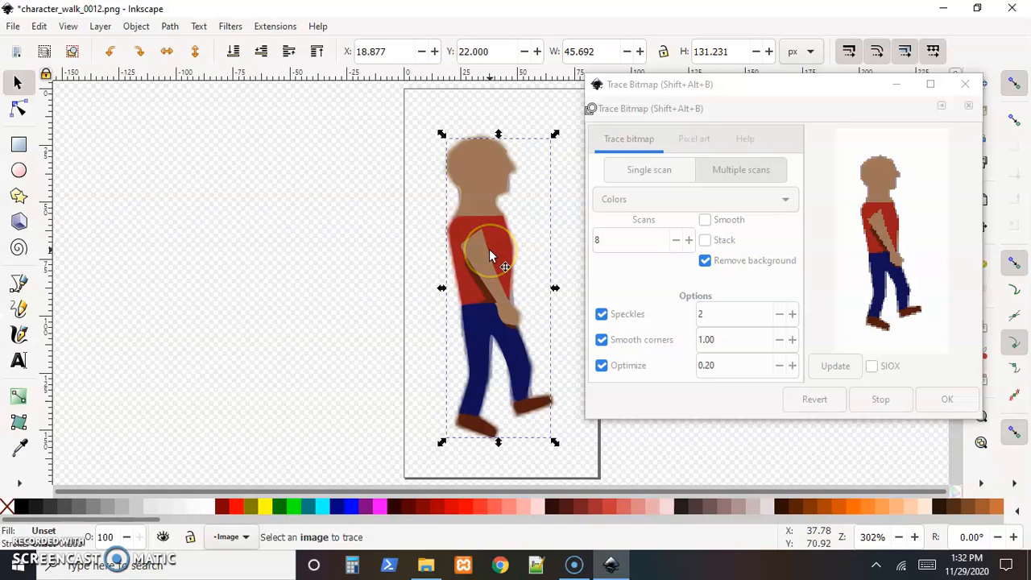
left_click_drag(489, 249, 270, 251)
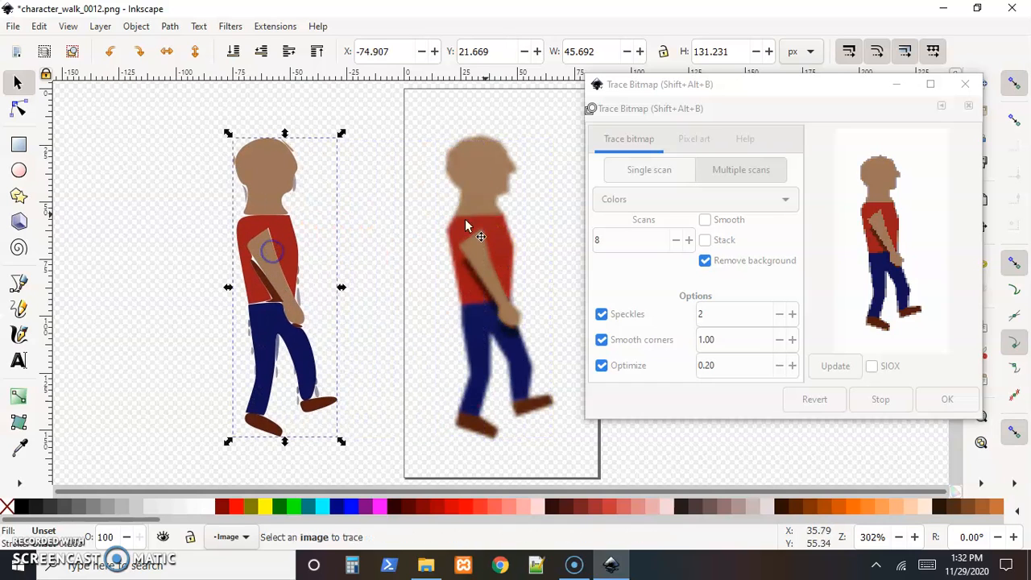
left_click(487, 183)
key("Delete")
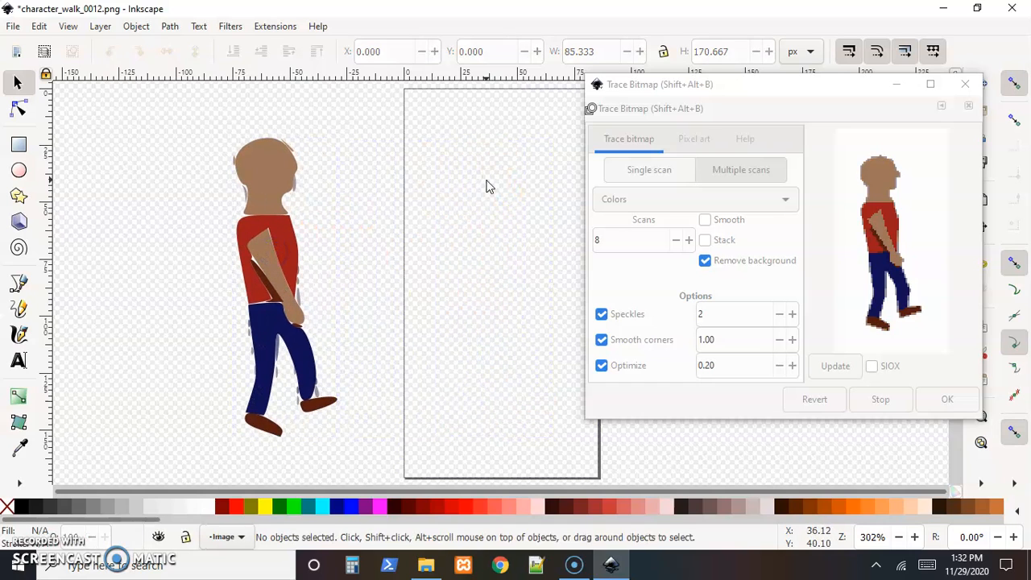
left_click(16, 27)
left_click(37, 154)
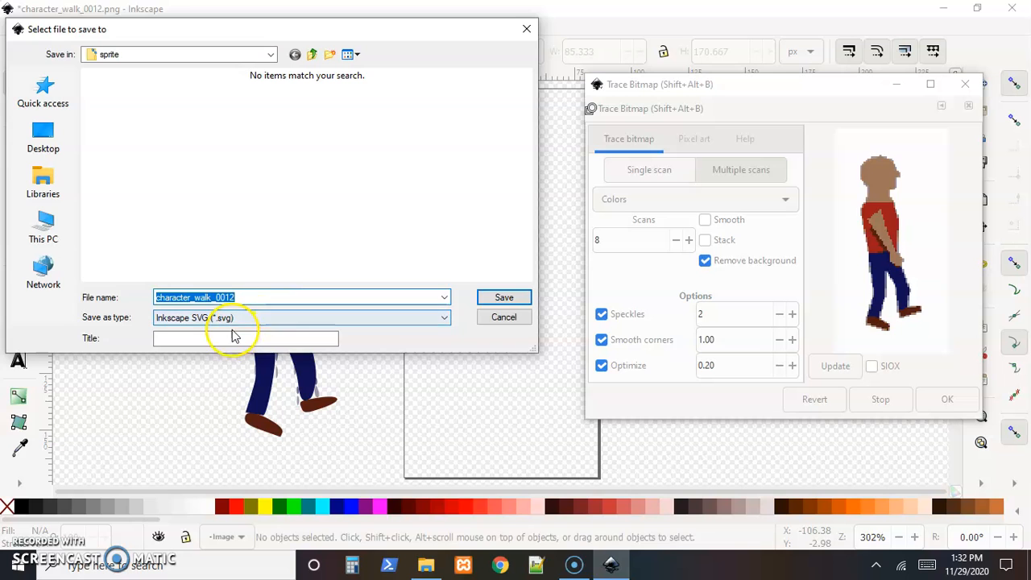
left_click(503, 317)
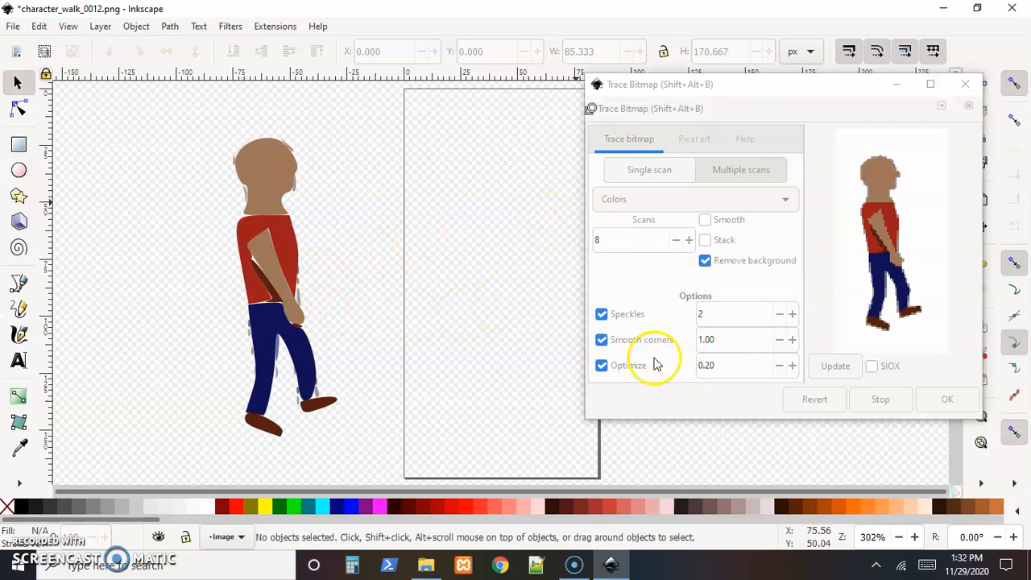
Close the Trace Bitmap dialog and ungroup the traced figure into separate paths.
left_click(965, 85)
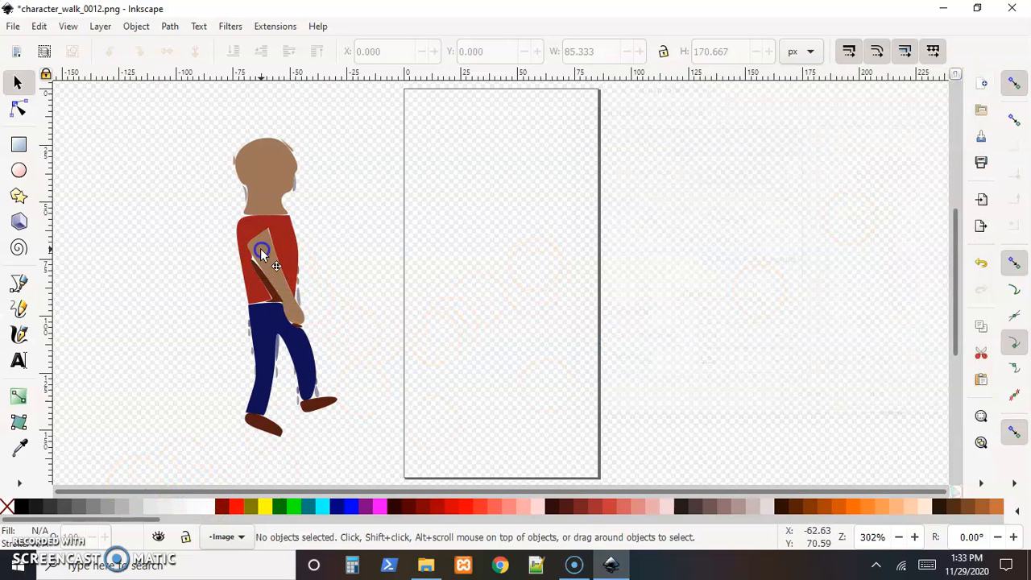
left_click(263, 251)
left_click_drag(264, 252, 268, 252)
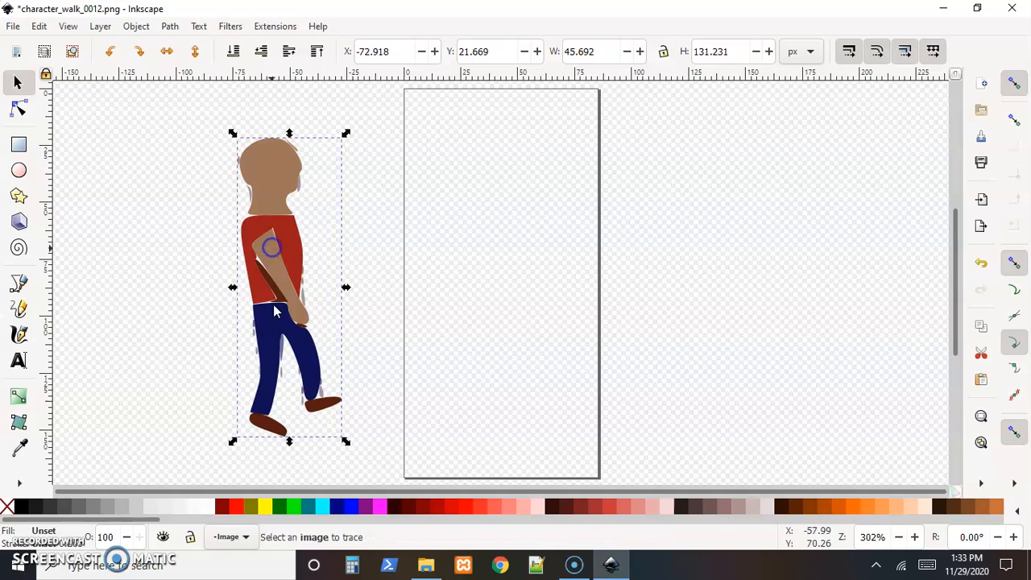
left_click(139, 28)
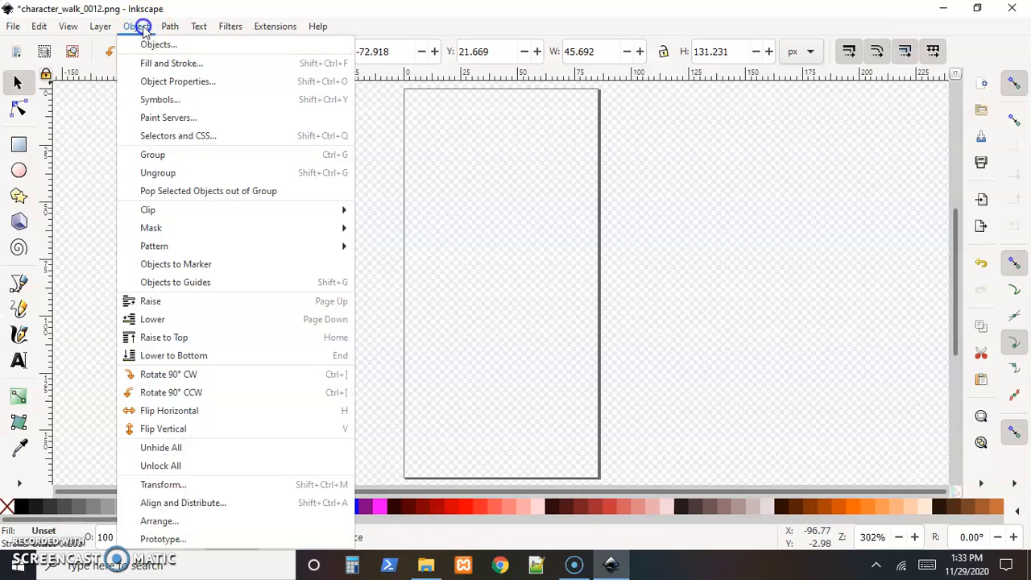
left_click(167, 174)
left_click(166, 232)
Select all the traced paths of the figure together and move them onto the empty page.
left_click(271, 241)
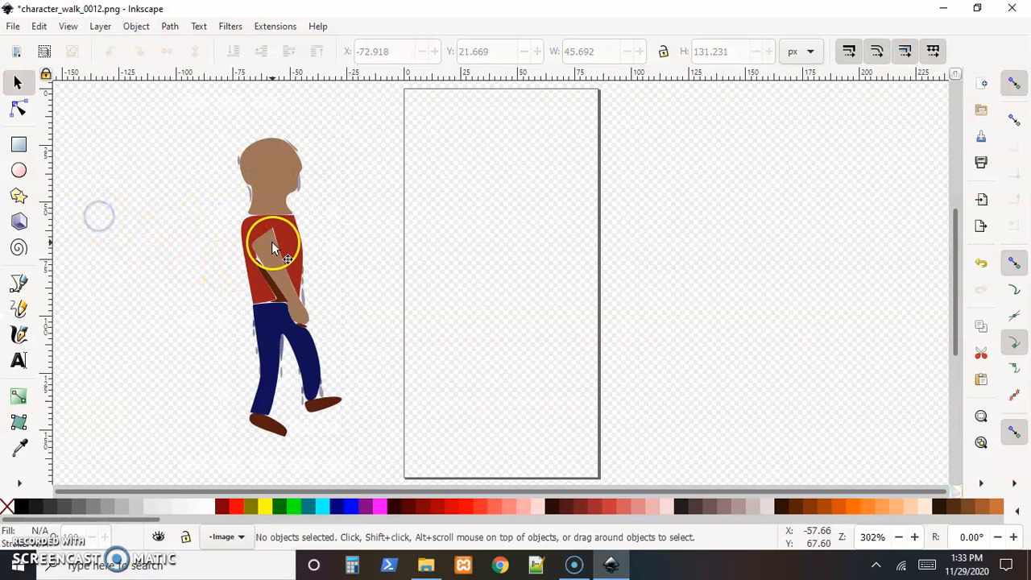
mouse_move(271, 247)
left_mouse_down()
mouse_move(331, 260)
mouse_move(272, 249)
left_mouse_up()
left_click_drag(171, 116, 379, 442)
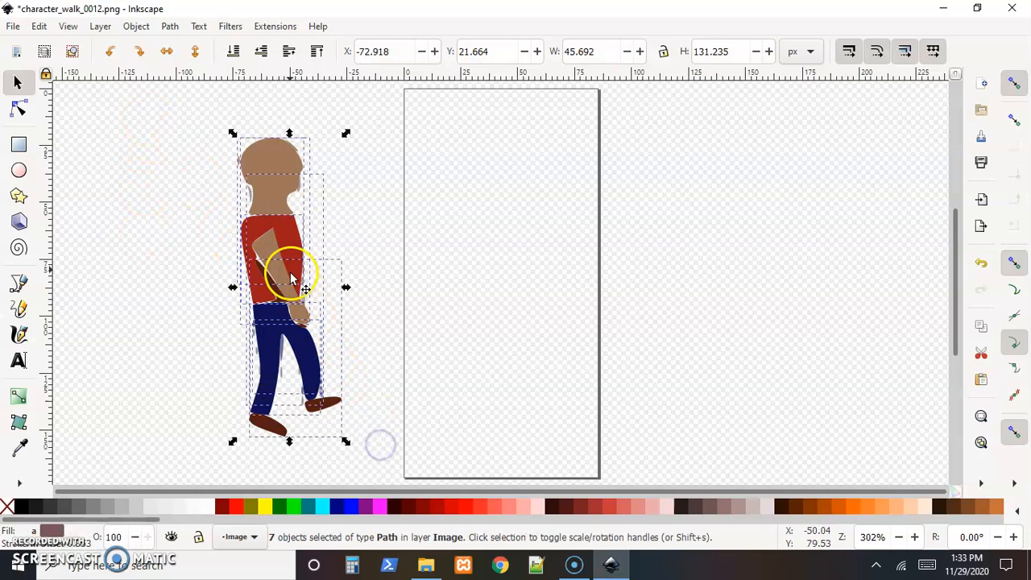
left_click_drag(271, 246, 484, 246)
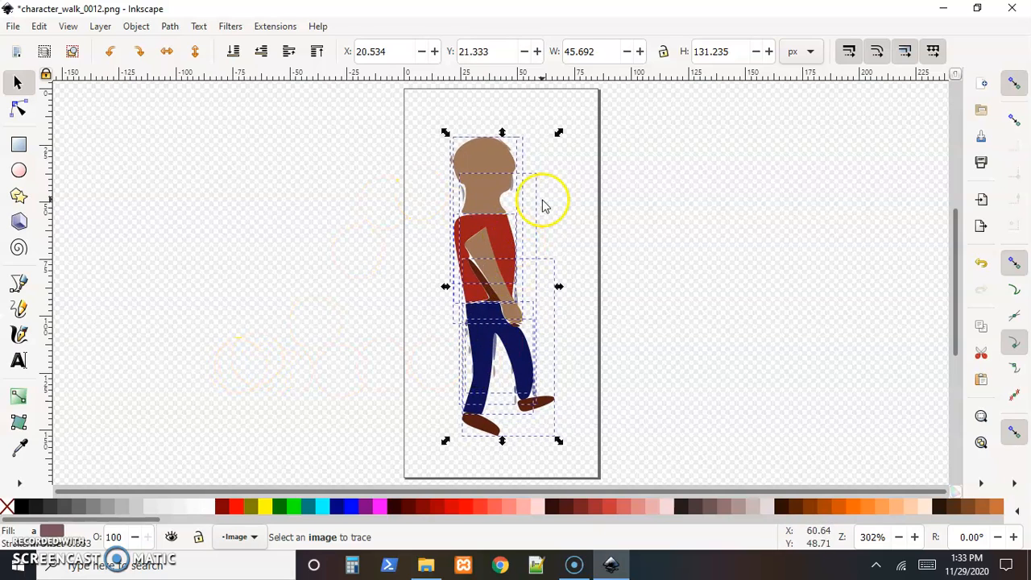
left_click(680, 258)
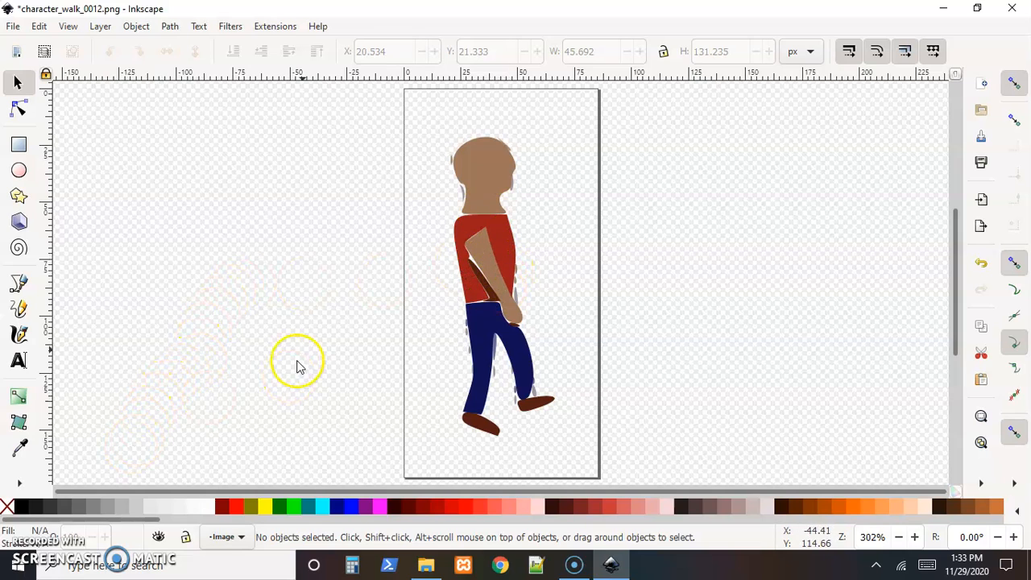
Minimize Inkscape to get to the sprite folder in File Explorer.
left_click(941, 11)
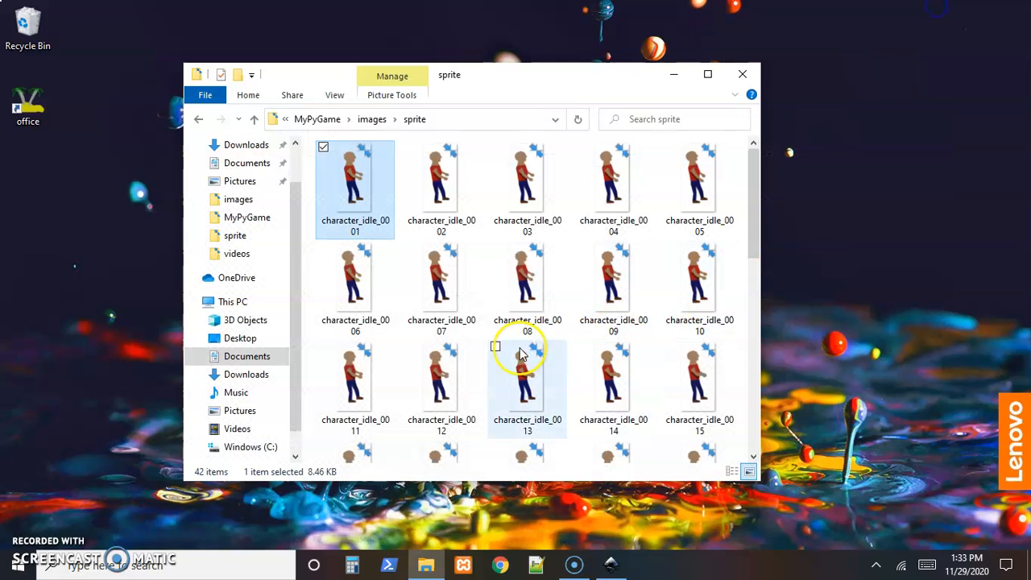